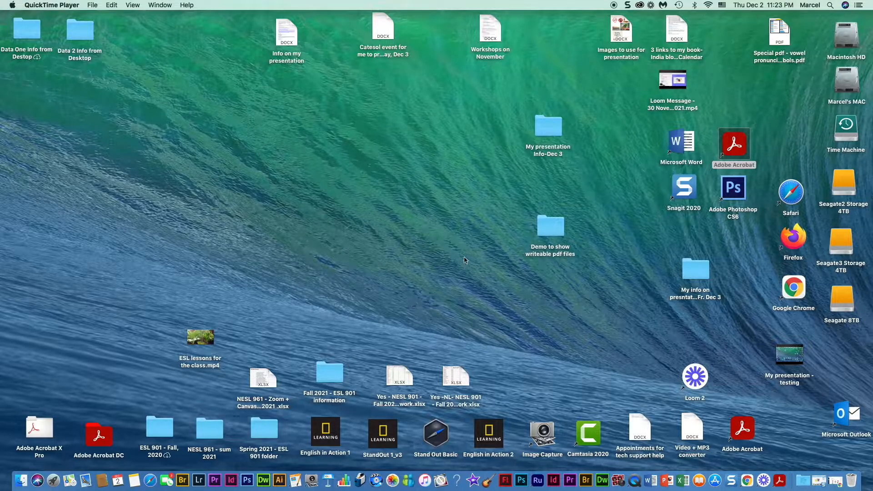
# - Launch Microsoft Word from the Dock
pyautogui.click(650, 480)
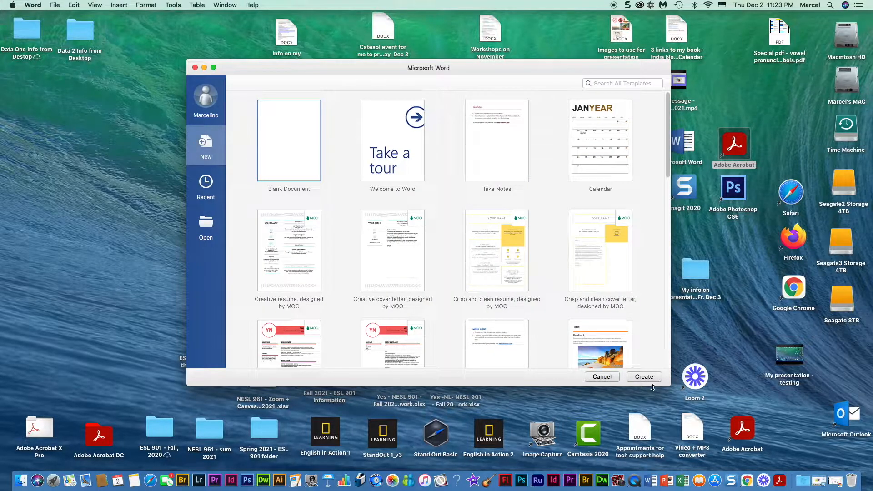
# - Create a blank document titled 'Demo on using writeable pdf files' with question '1. What is your name?' and a blank
pyautogui.click(645, 376)
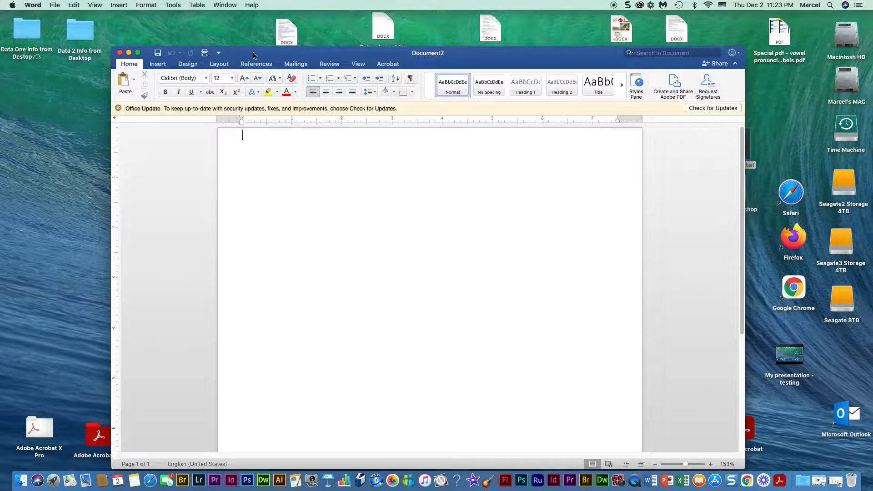
pyautogui.moveTo(253, 55); pyautogui.dragTo(224, 21)
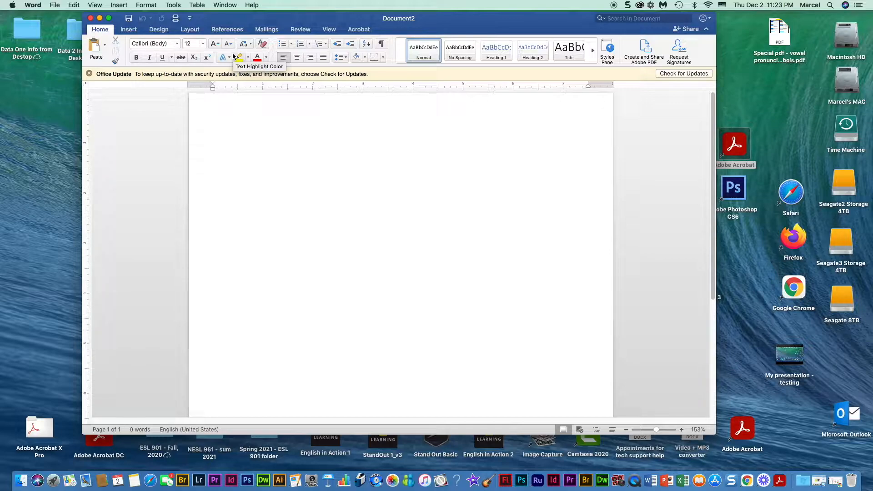
pyautogui.write('Demo on using writeable pdf files')
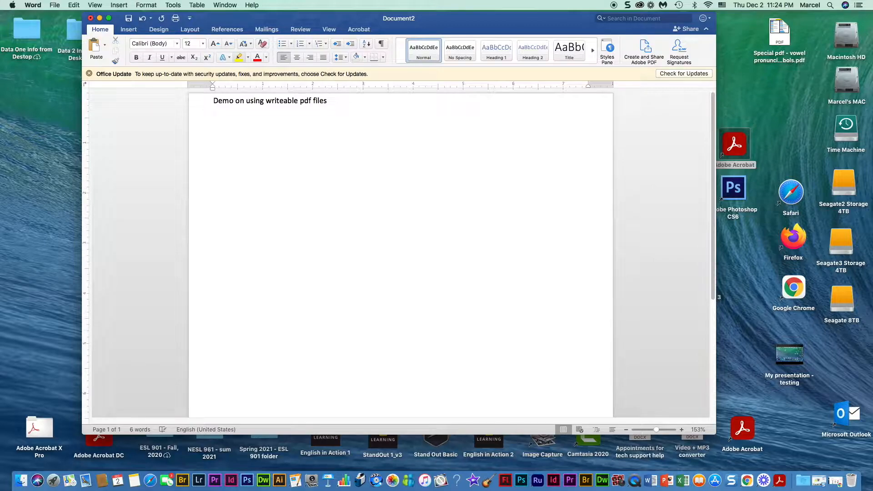
pyautogui.write('1. ')
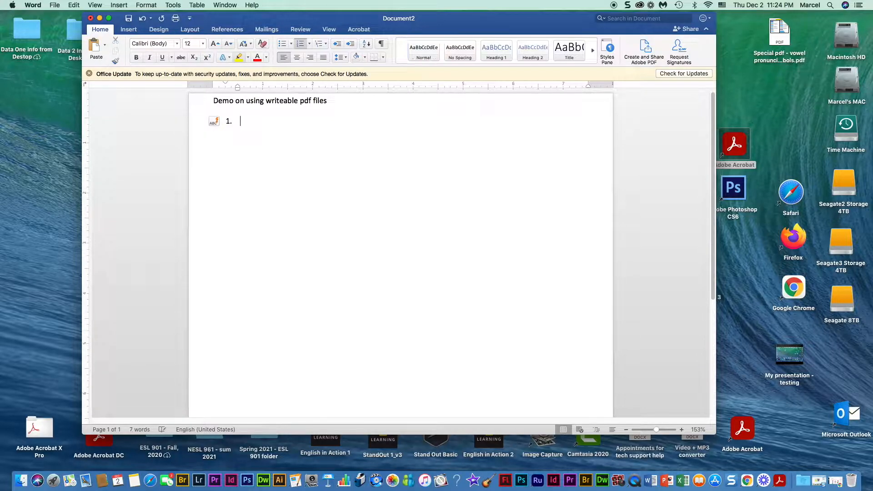
pyautogui.write('W')
pyautogui.write('haat')
pyautogui.press('BackSpace')
pyautogui.press('BackSpace')
pyautogui.press('BackSpace')
pyautogui.write('t is your name? ')
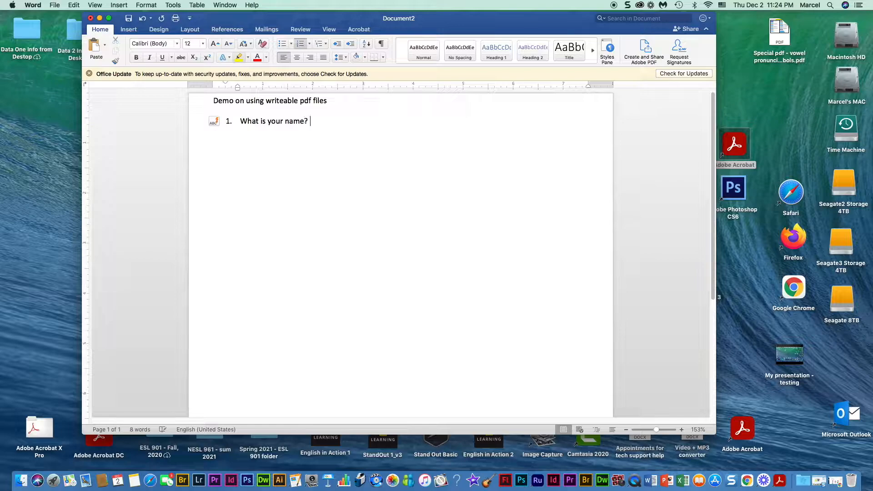
pyautogui.write('_______________________________________')
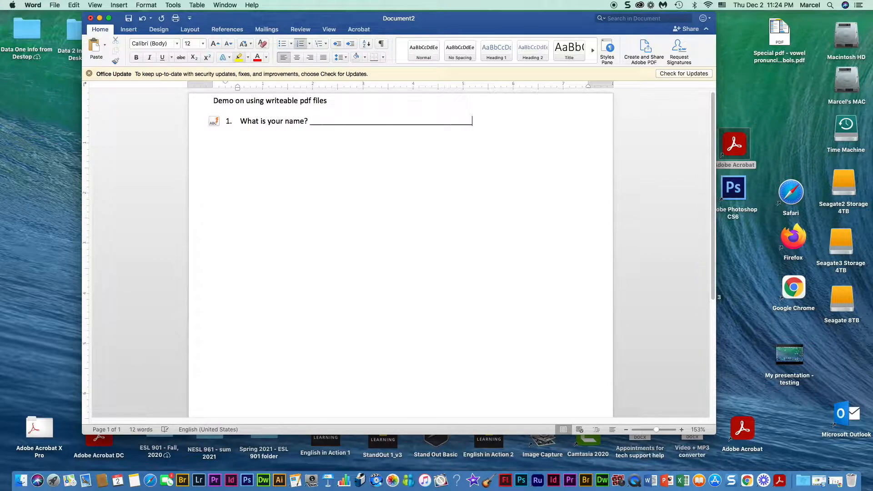
# - Add question '2. Where are you from?' with an answer blank, then end the list
pyautogui.press('Return')
pyautogui.press('Return')
pyautogui.write('2. Where are you from')
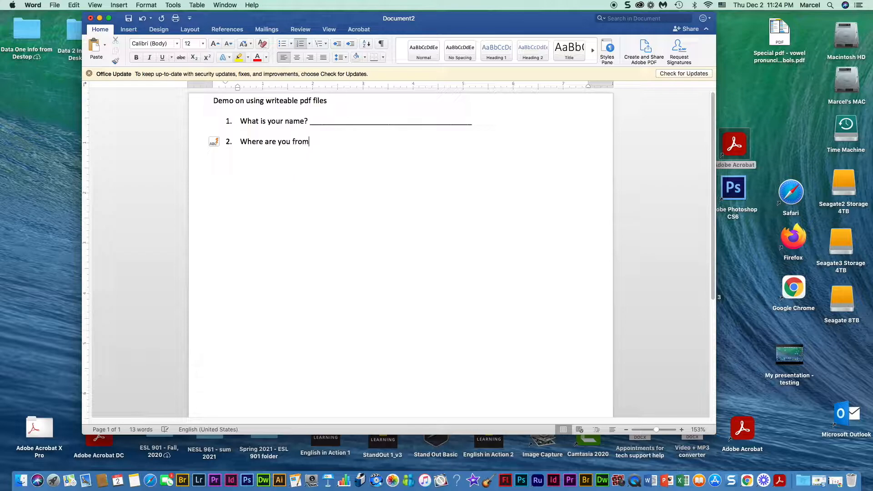
pyautogui.write('? _____________________________________')
pyautogui.press('Return')
pyautogui.press('Return')
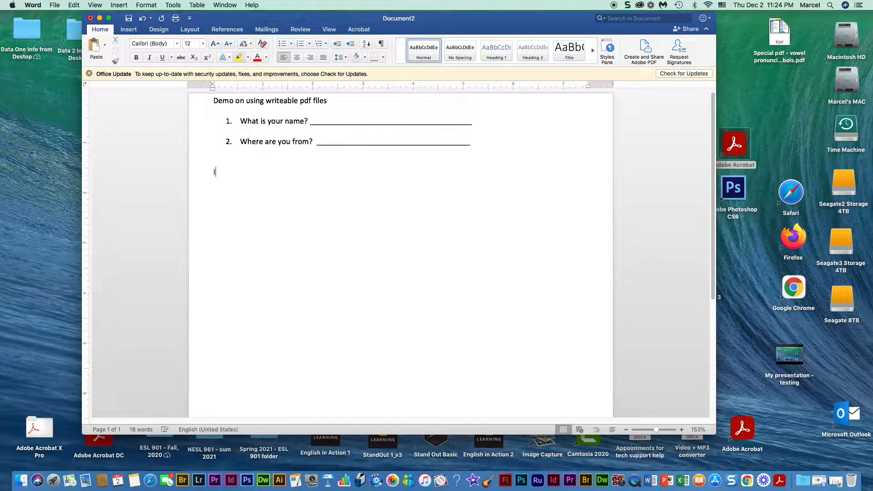
# - Type 'Identify the classroom objects for the following' below the two questions
pyautogui.write('Idei')
pyautogui.write('ntify ')
pyautogui.write('a')
pyautogui.press('BackSpace')
pyautogui.write('th')
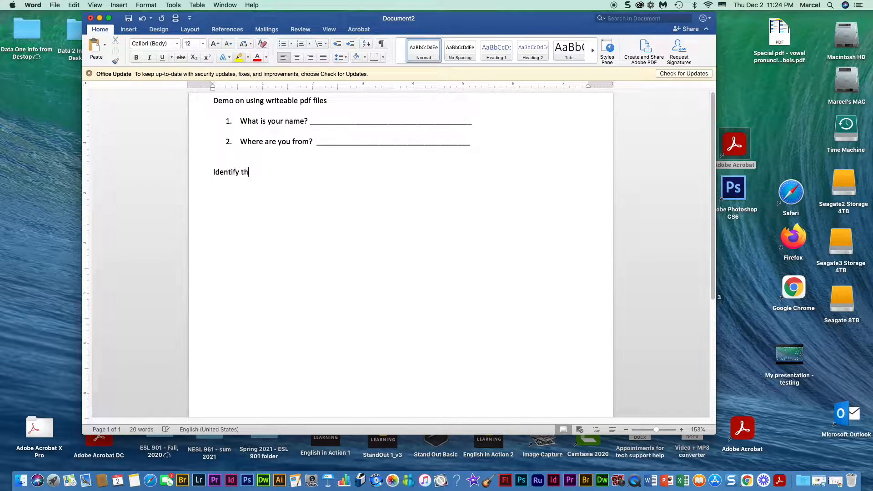
pyautogui.write('e classroom objects for the f')
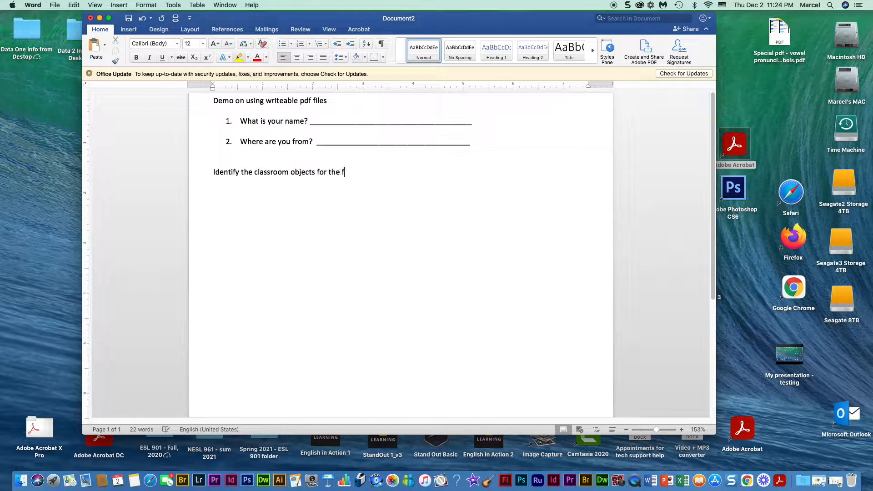
pyautogui.write('ollowing.')
# - Search Yahoo for 'computer' in Safari and show the image results
pyautogui.click(150, 480)
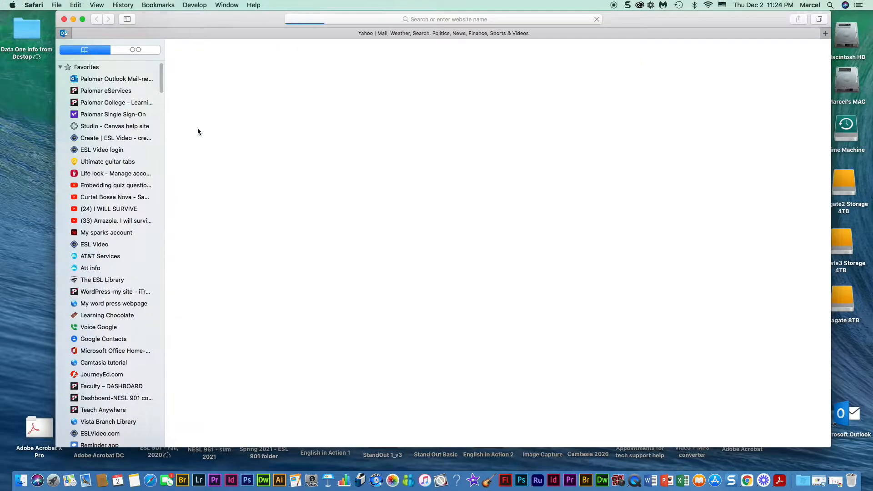
pyautogui.click(323, 18)
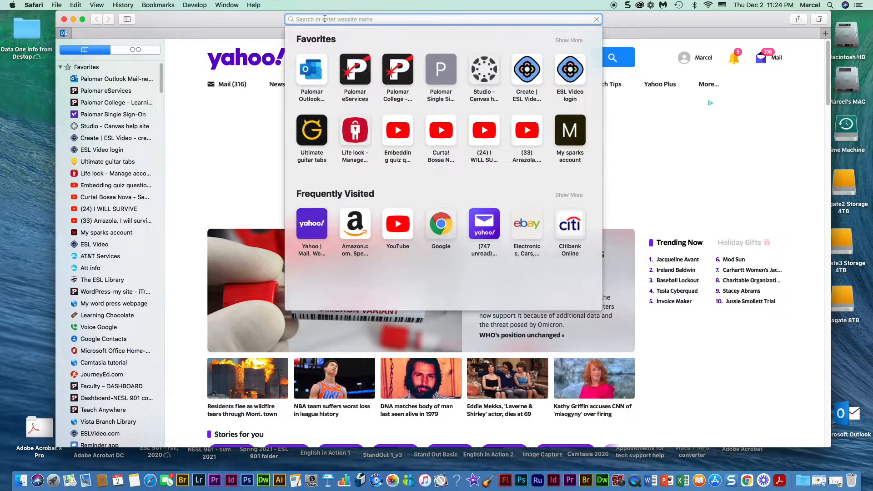
pyautogui.write('computer')
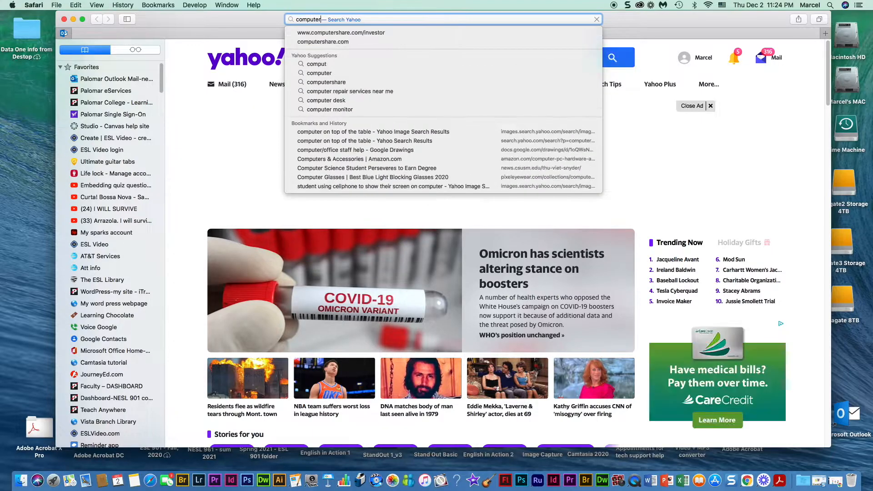
pyautogui.press('Return')
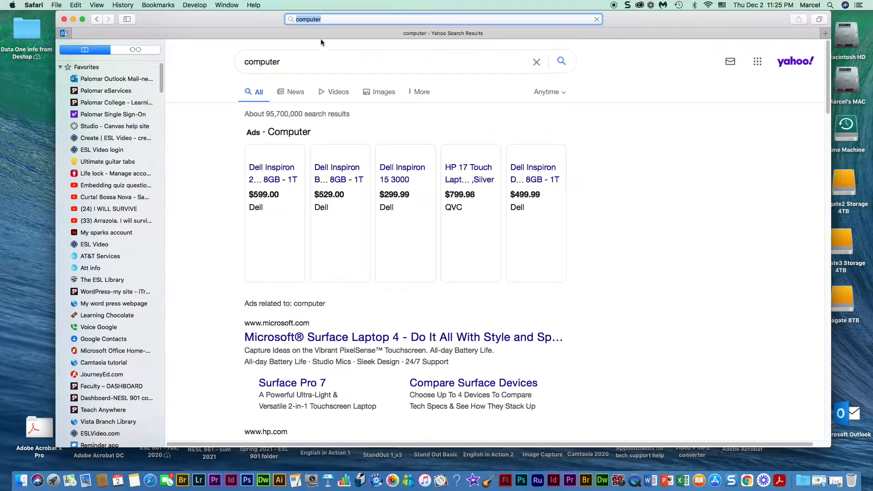
pyautogui.click(384, 93)
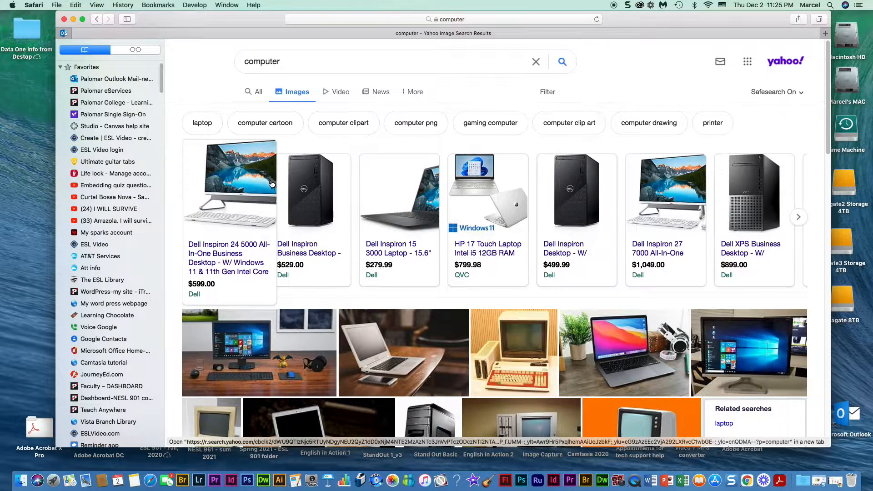
pyautogui.click(731, 480)
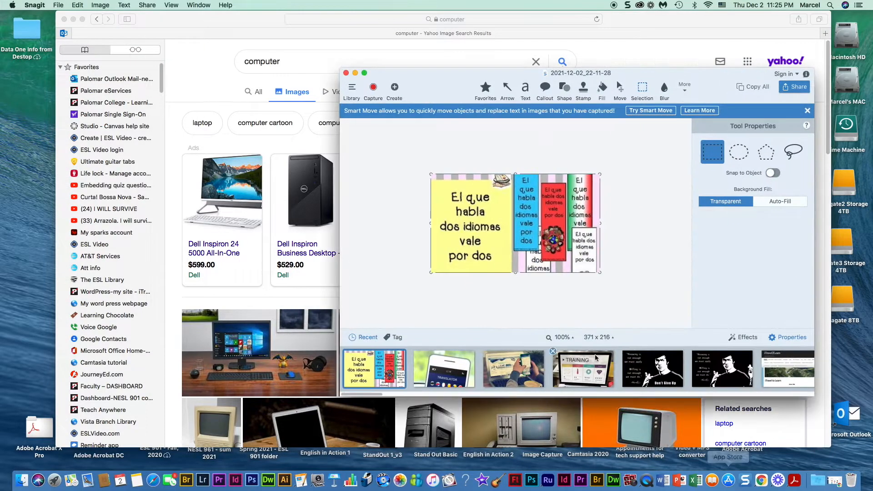
# - Capture a 175 × 170 image of the all-in-one computer in Snagit and copy it
pyautogui.click(372, 89)
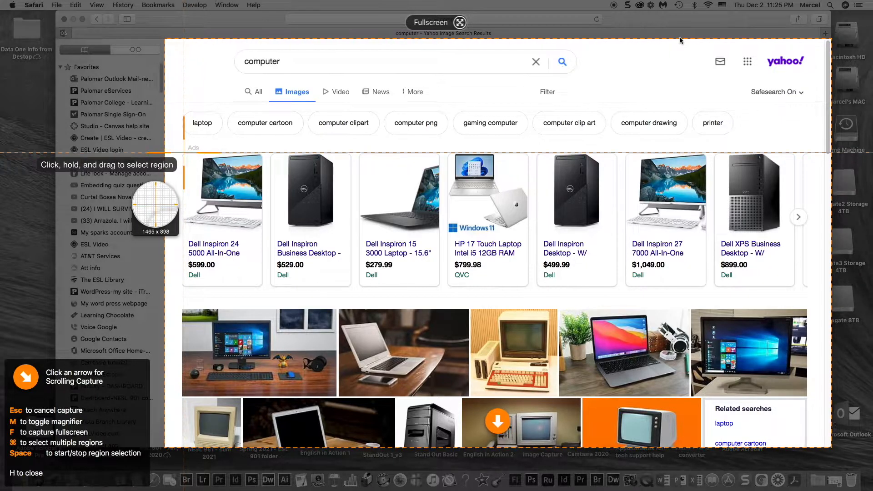
pyautogui.moveTo(183, 152); pyautogui.dragTo(263, 230)
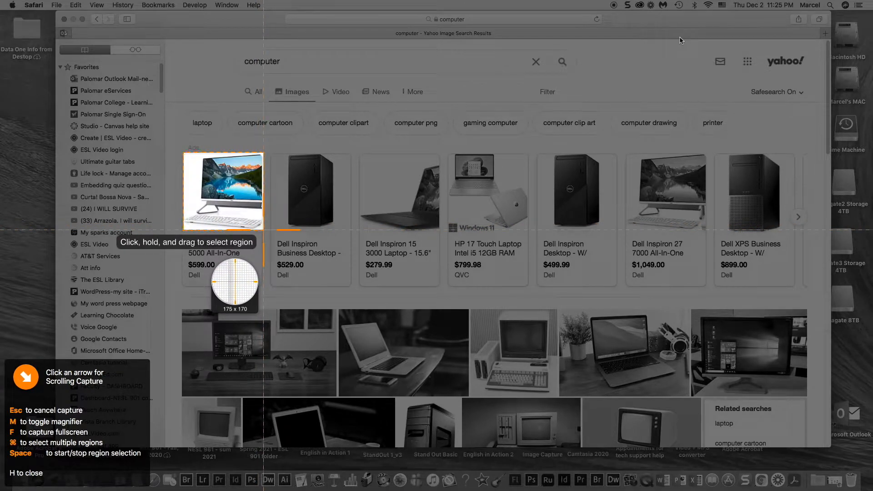
pyautogui.moveTo(264, 230); pyautogui.dragTo(263, 229)
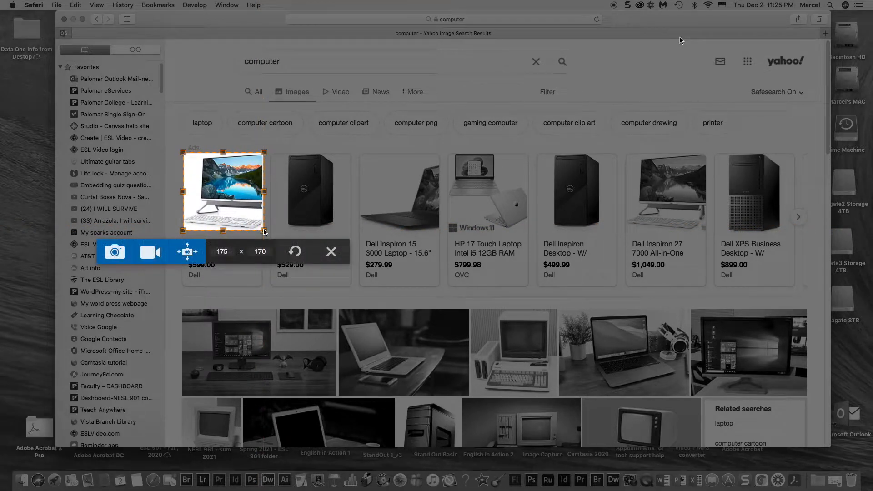
pyautogui.click(114, 253)
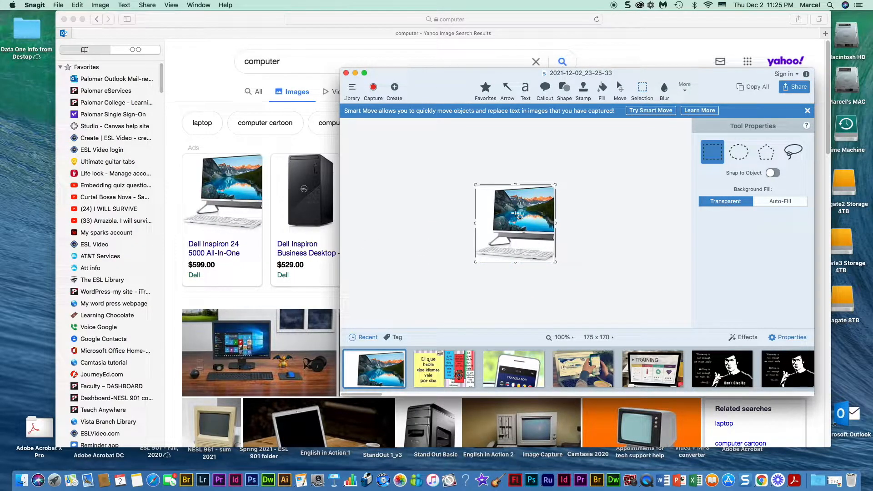
pyautogui.rightClick(516, 214)
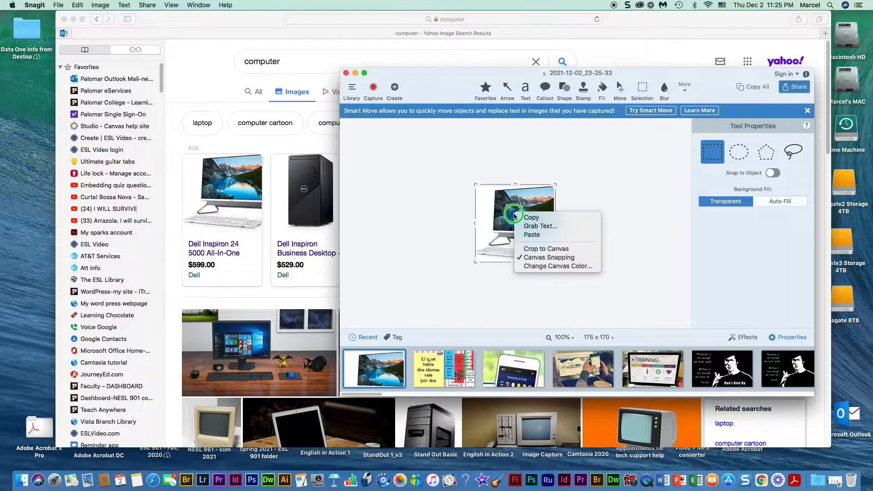
pyautogui.click(522, 218)
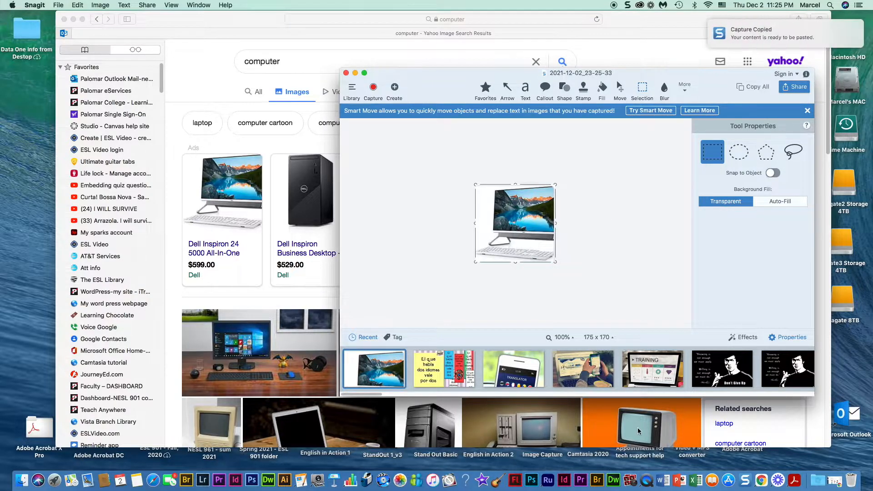
pyautogui.click(660, 484)
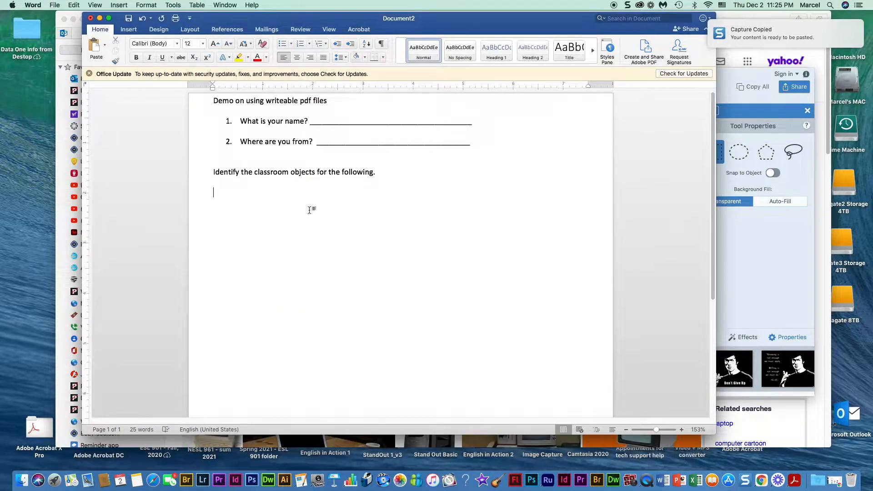
# - Paste the computer picture below the instruction and shrink it to under two inches
pyautogui.rightClick(244, 196)
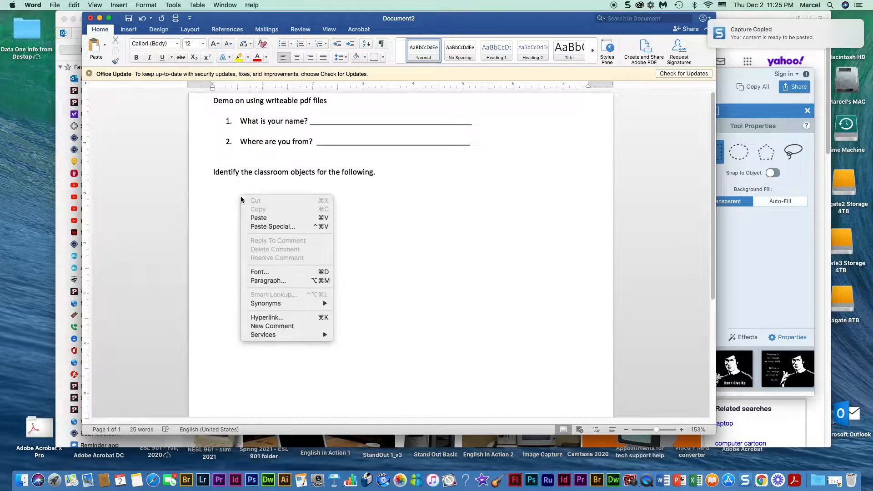
pyautogui.click(254, 215)
pyautogui.click(322, 207)
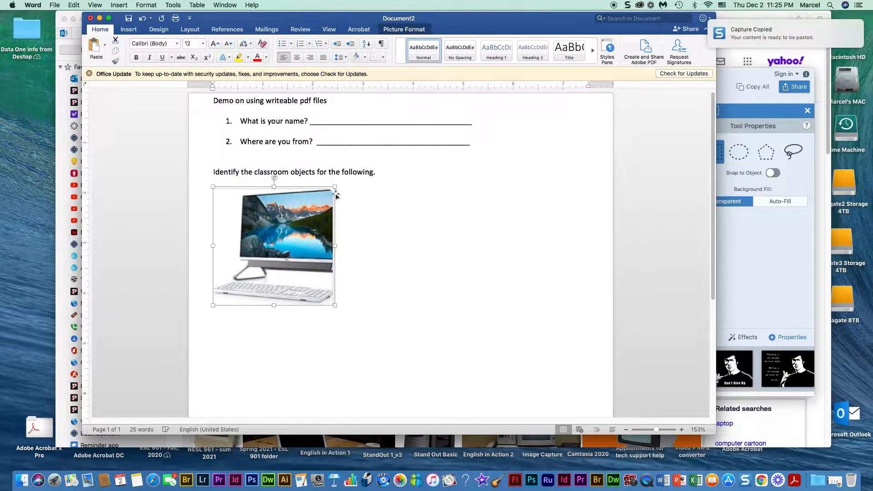
pyautogui.moveTo(334, 187); pyautogui.dragTo(290, 223)
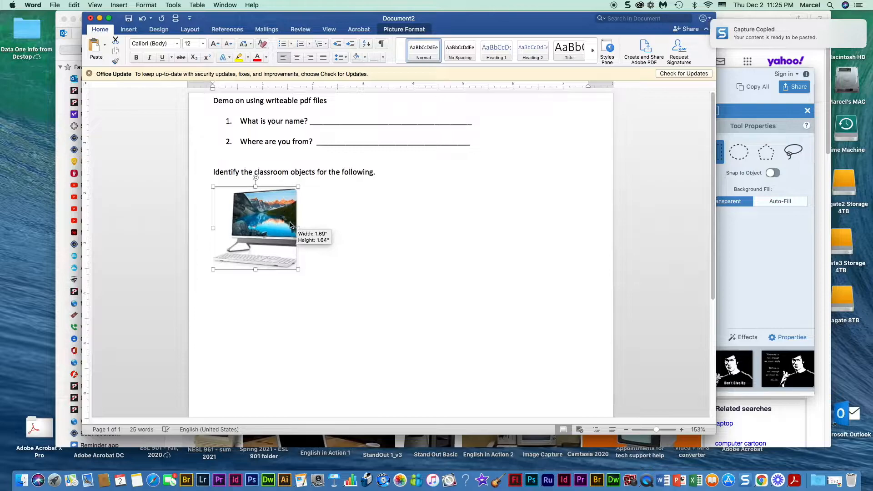
# - Add a '1.' answer blank beneath the computer picture, without automatic list numbering
pyautogui.click(312, 242)
pyautogui.press('Return')
pyautogui.write('1.')
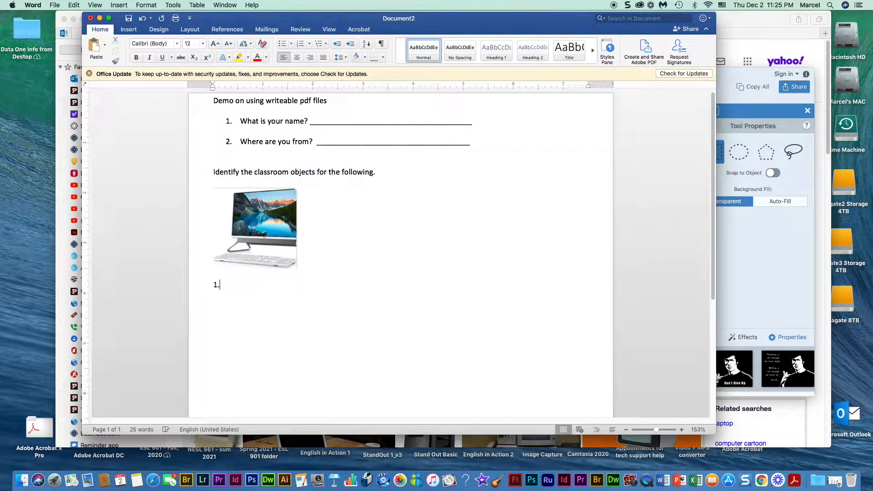
pyautogui.press('super+z')
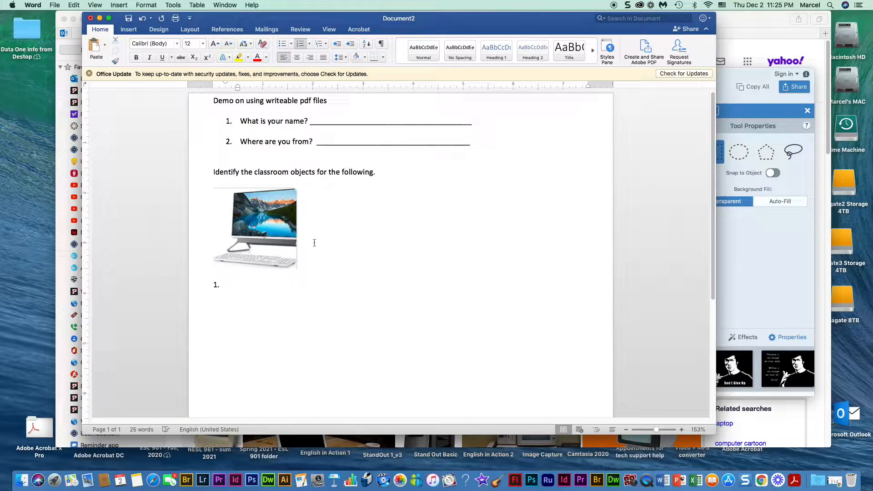
pyautogui.write('__________________')
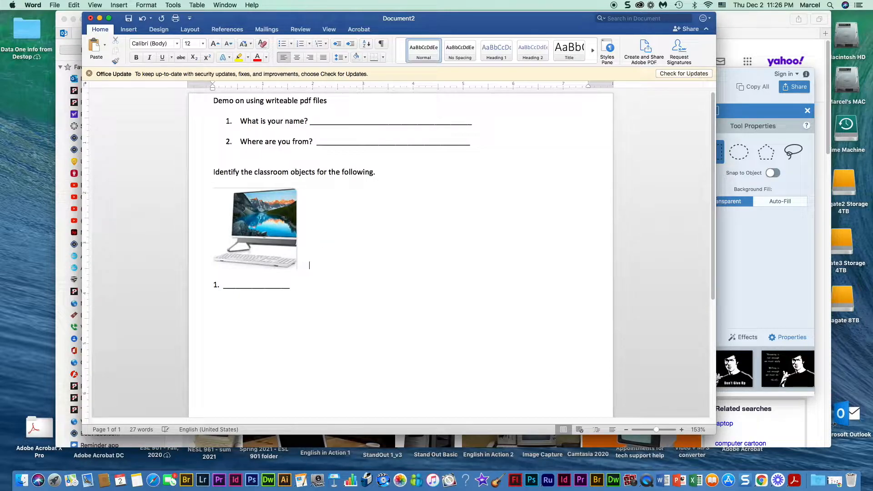
pyautogui.click(153, 480)
# - Search for 'chair', open the West Elm Framework Dining Chair page, and close the sign-up popup
pyautogui.doubleClick(282, 61)
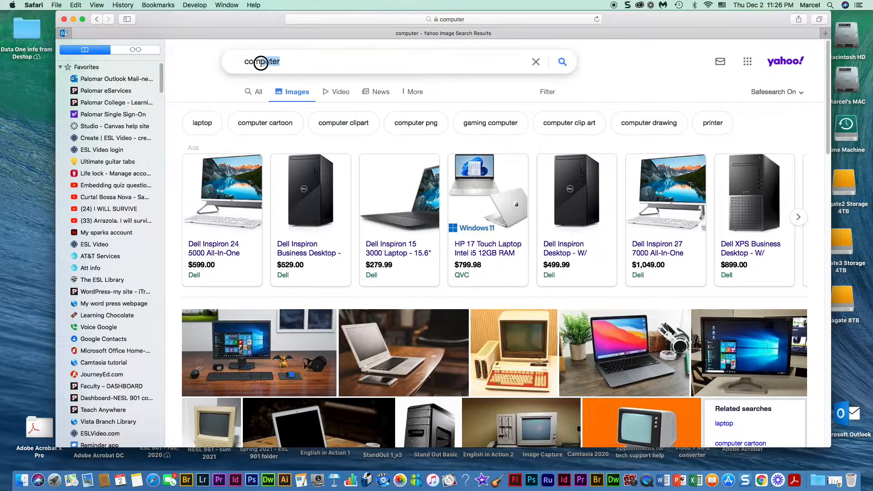
pyautogui.write('chair')
pyautogui.press('Return')
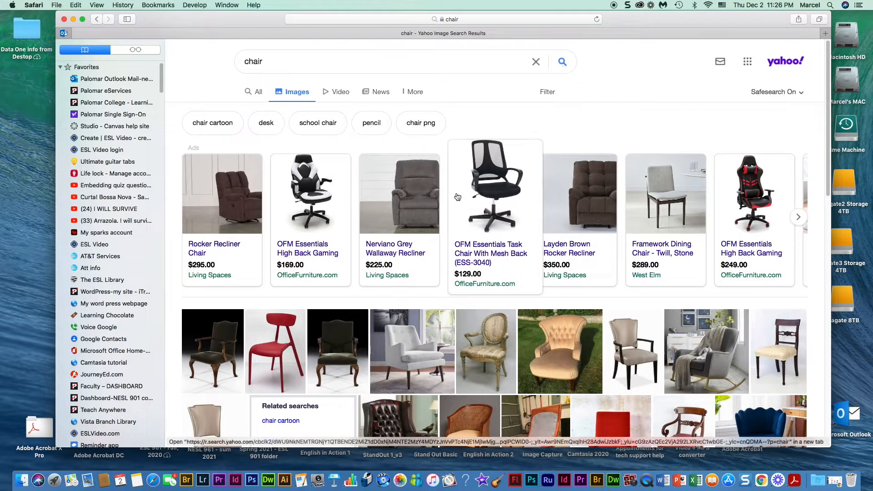
pyautogui.click(662, 191)
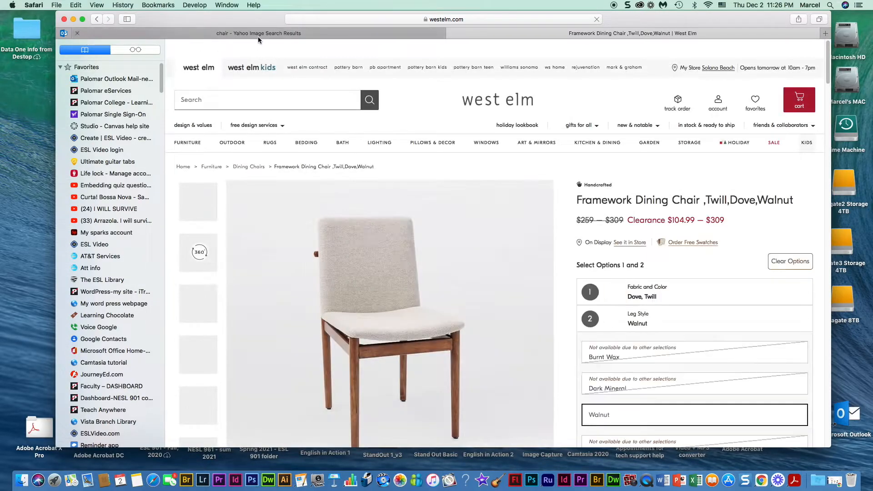
pyautogui.scroll(-3, 373, 214)
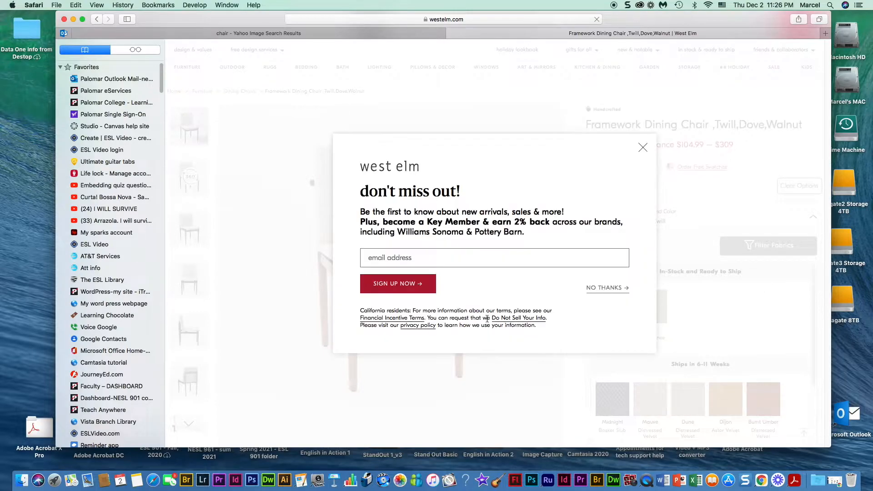
pyautogui.click(642, 149)
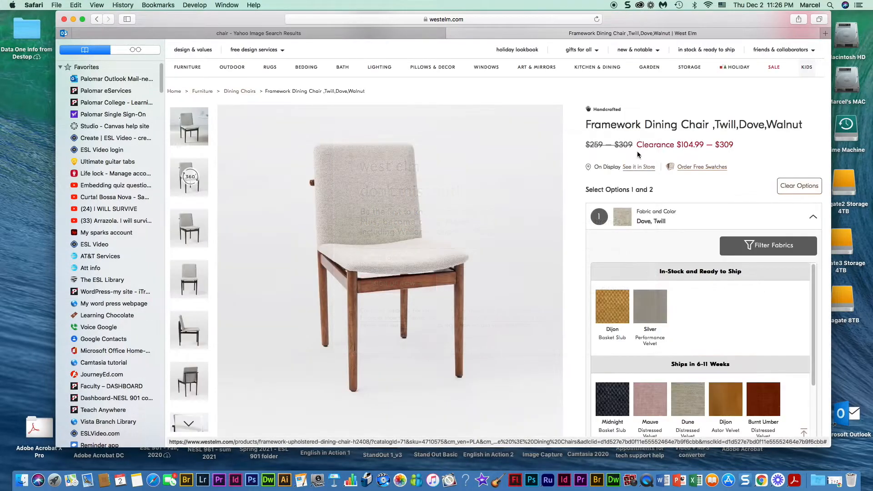
# - Capture a 400 × 521 image of the chair photo in Snagit and copy it
pyautogui.click(744, 481)
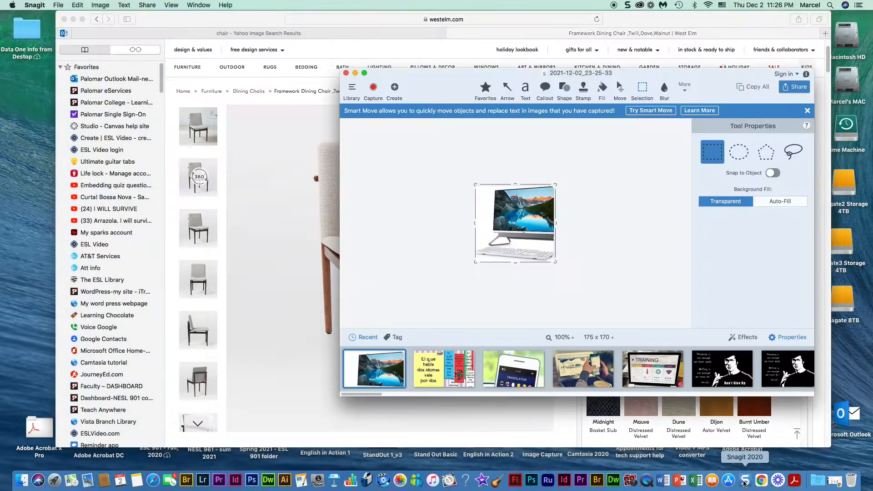
pyautogui.click(373, 87)
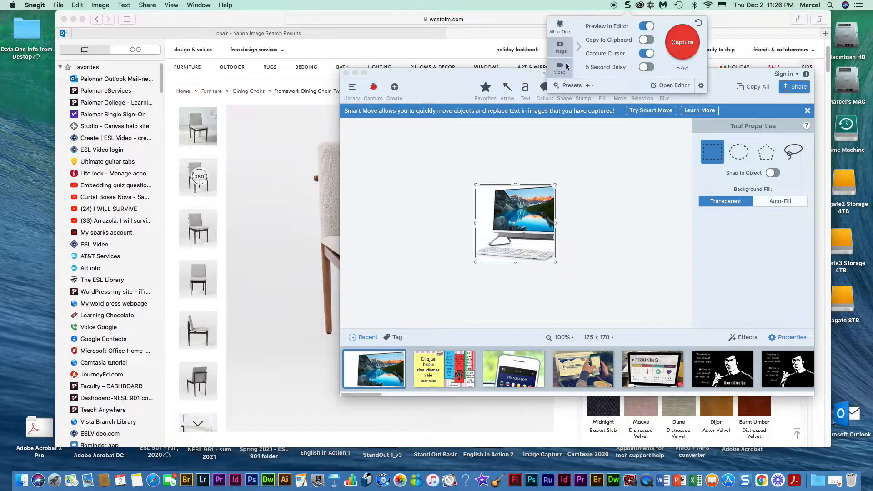
pyautogui.click(673, 45)
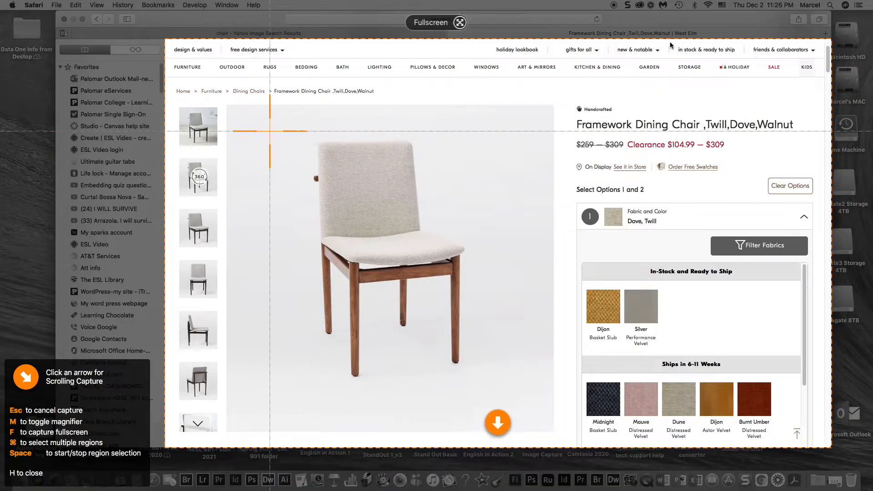
pyautogui.moveTo(295, 130); pyautogui.dragTo(477, 368)
pyautogui.click(278, 390)
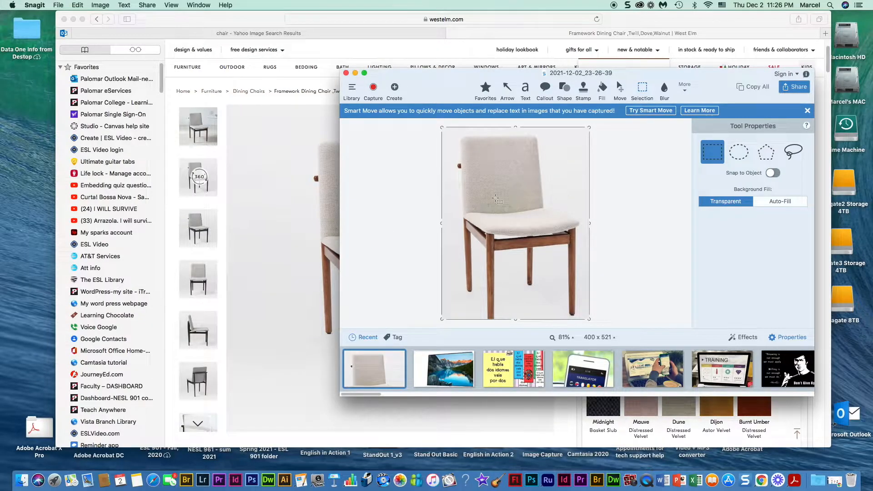
pyautogui.rightClick(495, 196)
pyautogui.click(505, 202)
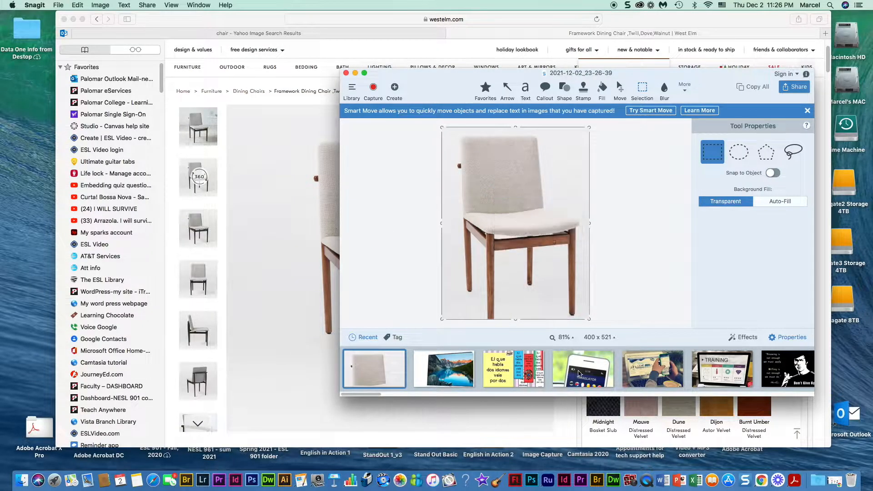
# - Paste the chair image into the Word worksheet beside the computer picture
pyautogui.click(663, 479)
pyautogui.click(312, 220)
pyautogui.press('super+v')
# - Shrink the chair picture to about 1.3 inches wide to match the computer picture
pyautogui.click(375, 249)
pyautogui.scroll(5, 375, 250)
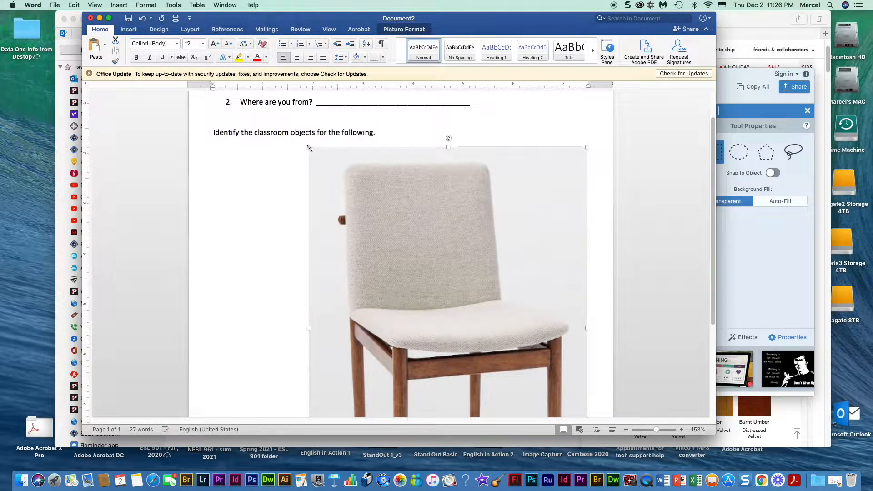
pyautogui.click(309, 147)
pyautogui.moveTo(308, 146); pyautogui.dragTo(460, 412)
pyautogui.moveTo(314, 147); pyautogui.dragTo(374, 271)
pyautogui.click(392, 231)
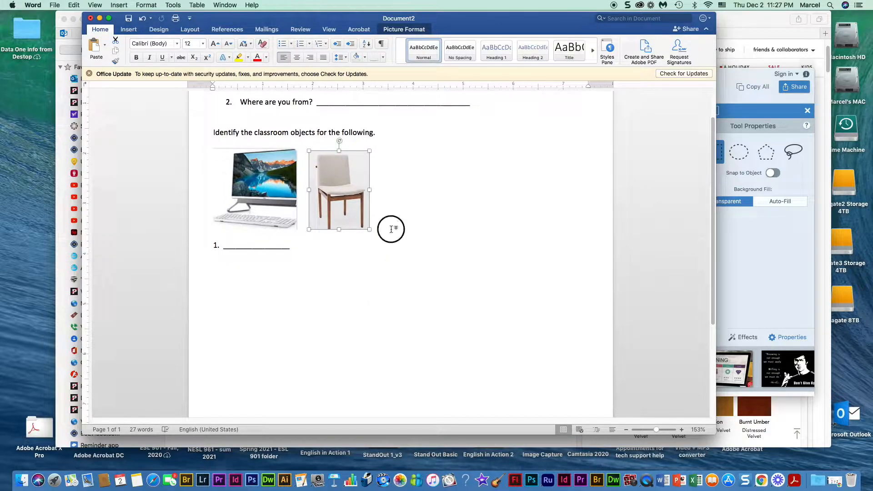
pyautogui.click(311, 249)
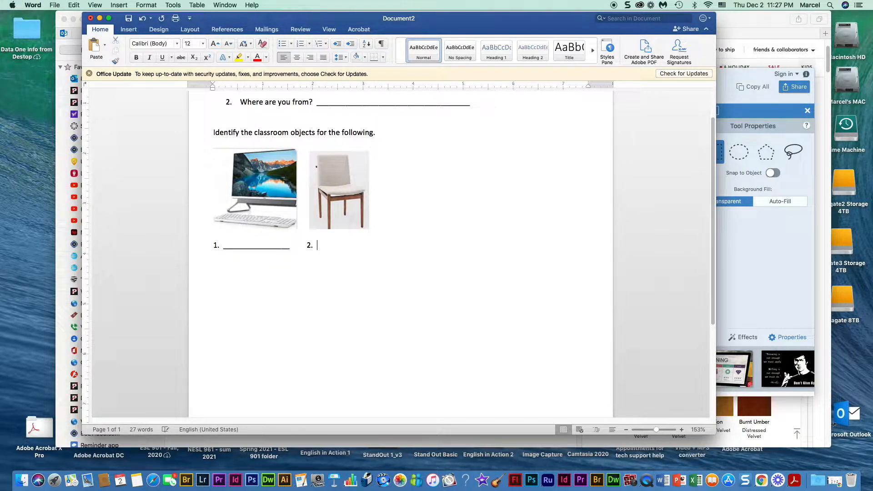
# - Add the second answer blank and label the picture section 'B.'
pyautogui.write('_________________')
pyautogui.click(212, 133)
pyautogui.write('B.')
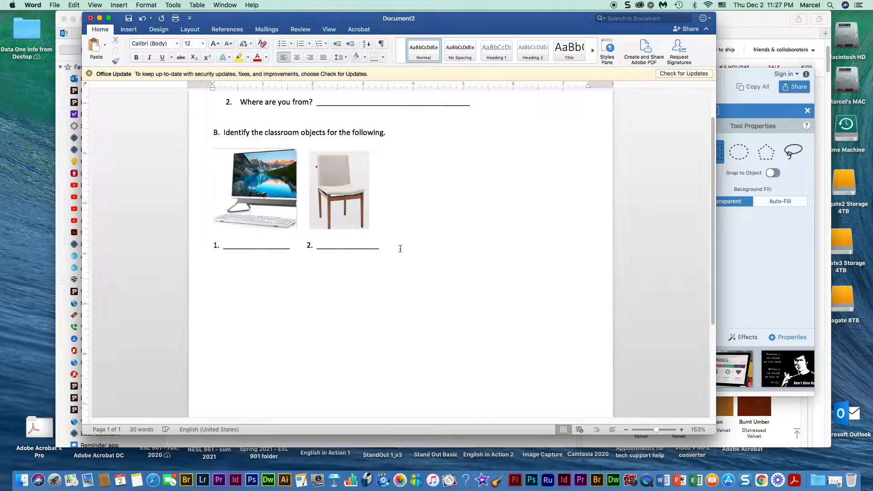
# - Add section 'C. Put a check to choose the right answer.' with month choices November, December, January
pyautogui.write('C. Put a check to')
pyautogui.press('BackSpace')
pyautogui.press('BackSpace')
pyautogui.press('BackSpace')
pyautogui.write('choose the ')
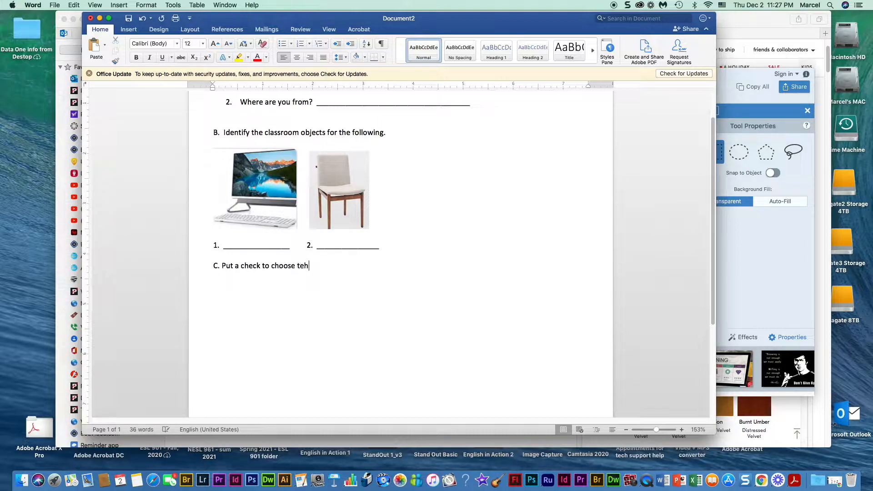
pyautogui.write('right answer.')
pyautogui.press('Return')
pyautogui.write('The month now is _____')
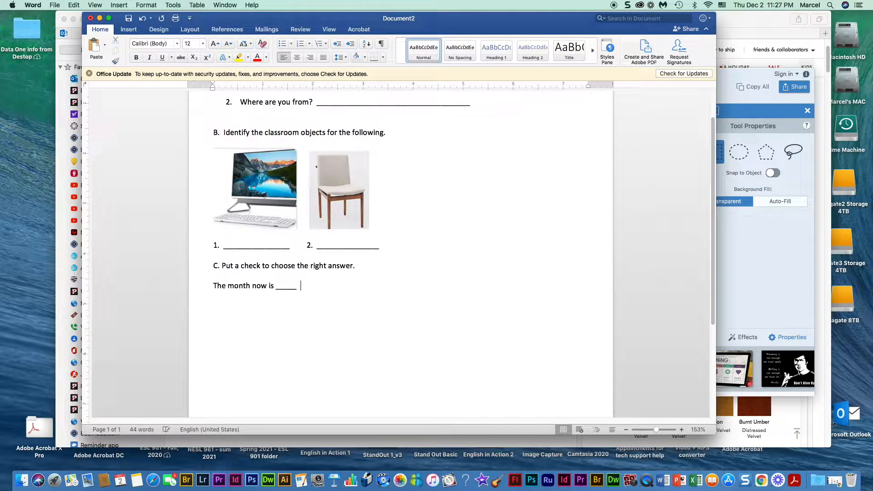
pyautogui.write('  November ____  December')
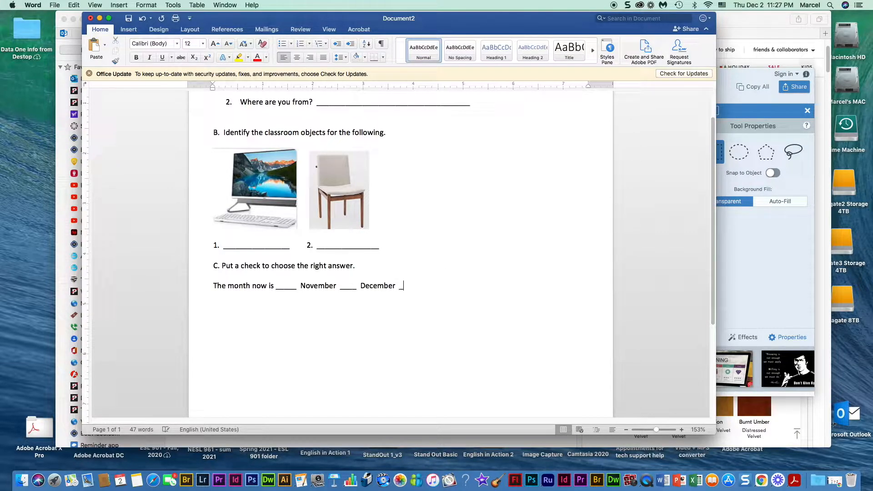
pyautogui.write('  _____ January')
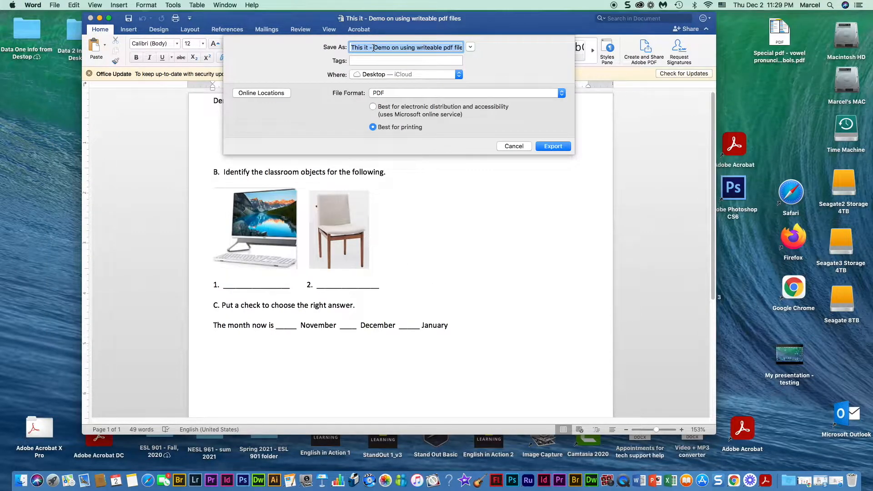
# - Export the worksheet to the Desktop as 'This it - pdf - Demo on using writeable pdf files' and close Word
pyautogui.click(373, 47)
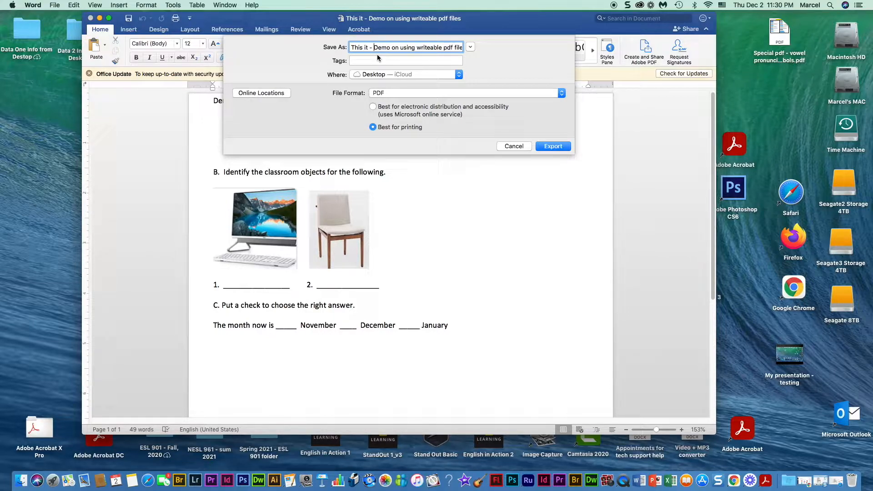
pyautogui.write('pdf -')
pyautogui.click(553, 146)
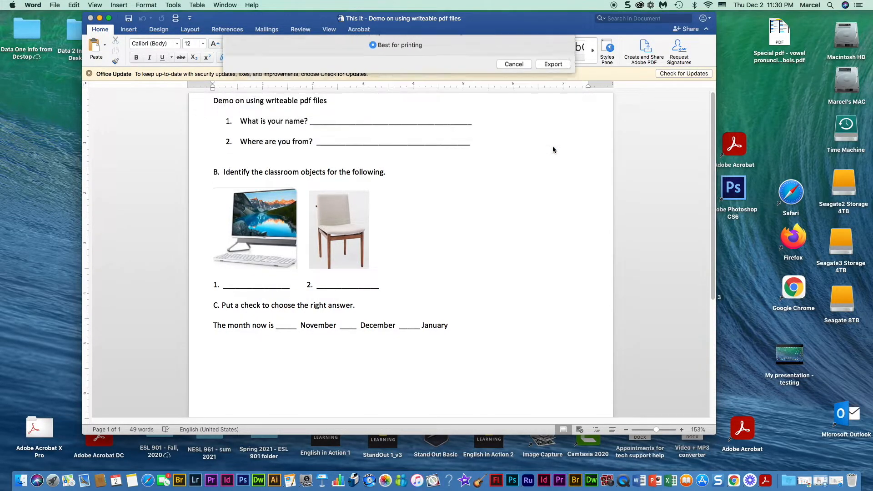
pyautogui.click(90, 18)
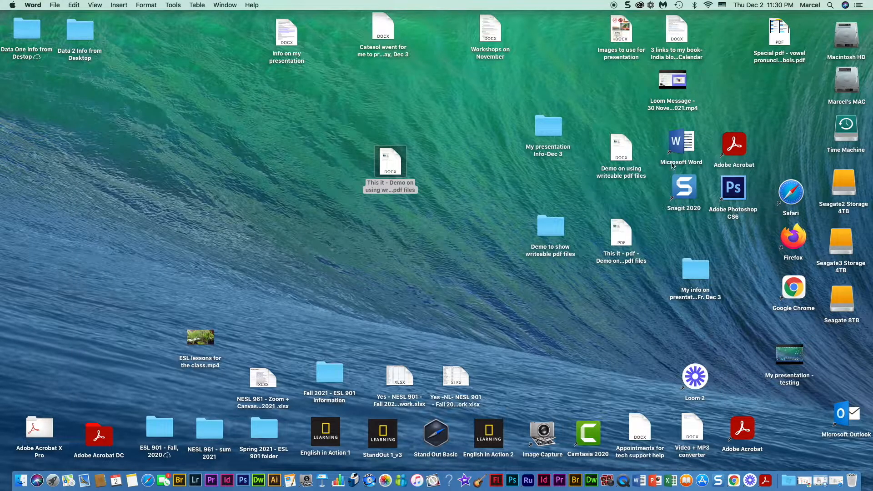
# - Launch Acrobat, open the exported 'pdf - Demo' worksheet from the Desktop, and show the Tools page
pyautogui.click(736, 150)
pyautogui.doubleClick(736, 150)
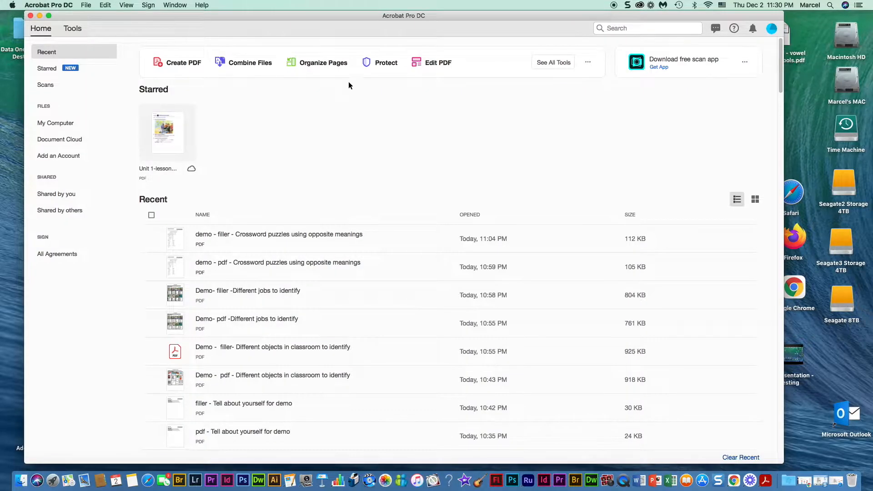
pyautogui.click(86, 6)
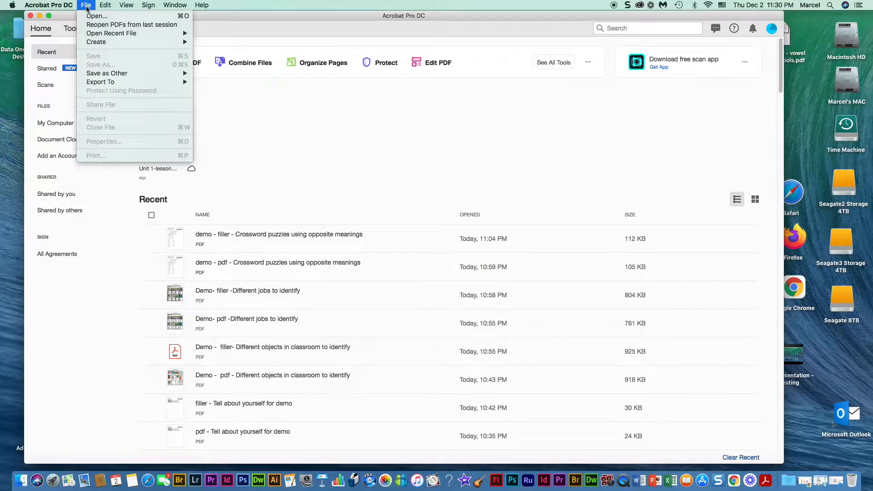
pyautogui.click(93, 16)
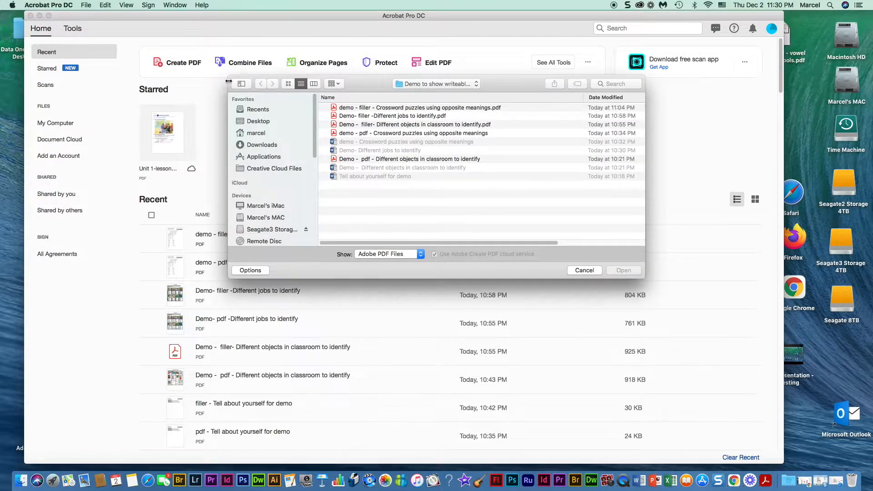
pyautogui.click(261, 121)
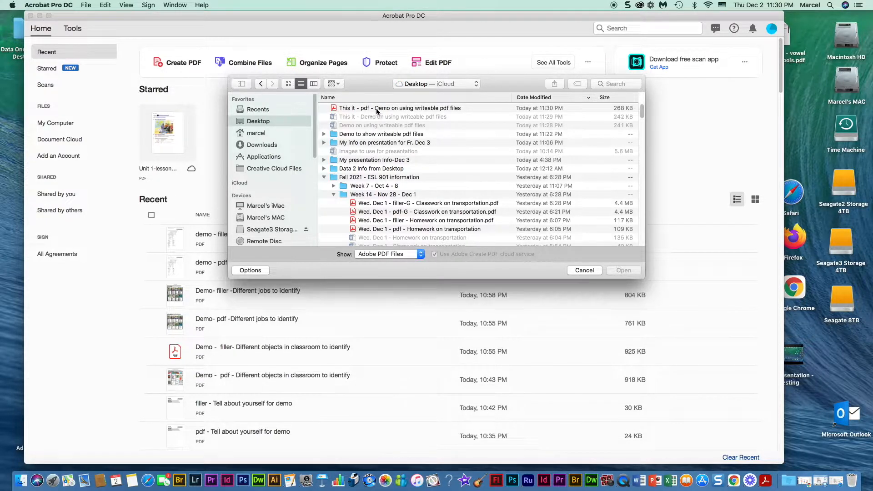
pyautogui.click(328, 109)
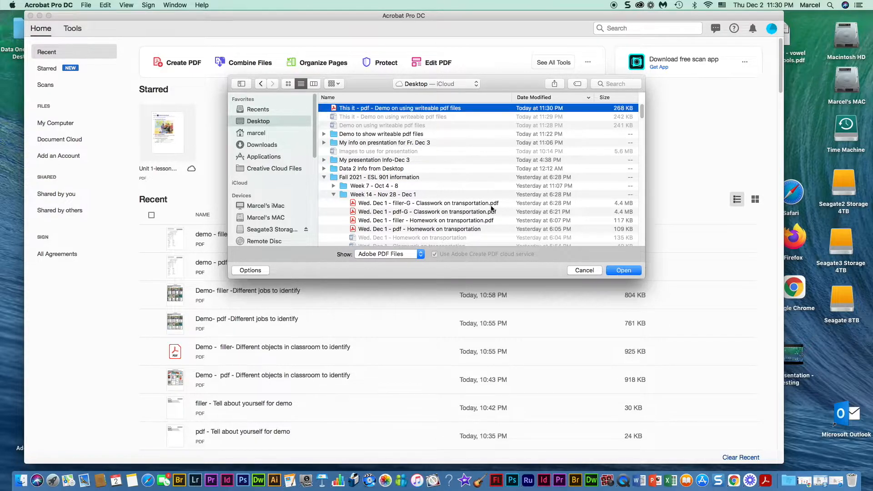
pyautogui.click(623, 271)
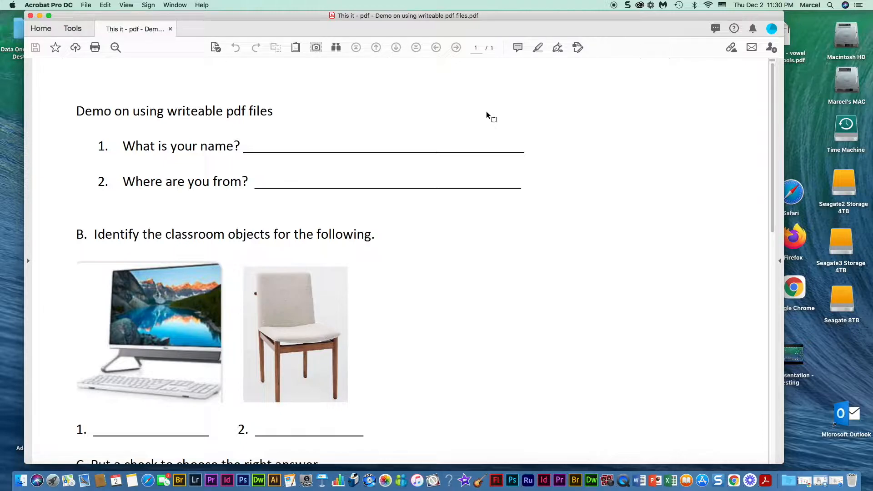
pyautogui.press('super+minus')
pyautogui.press('super+minus')
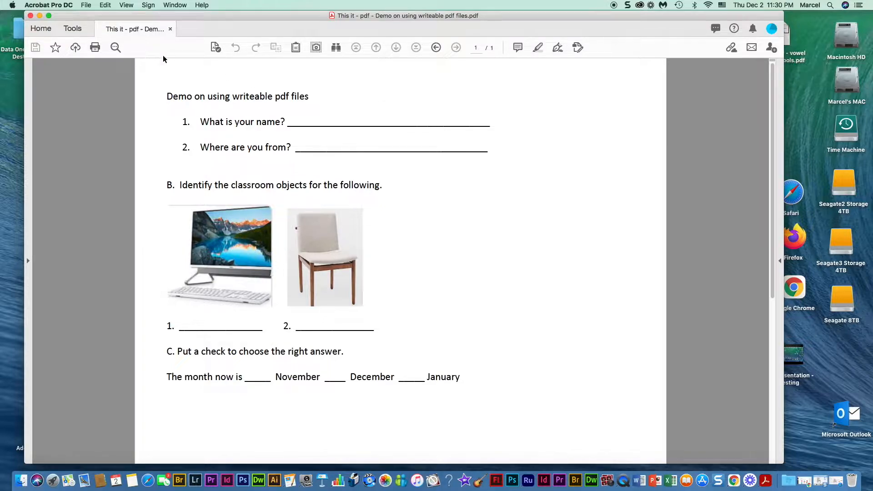
pyautogui.click(73, 29)
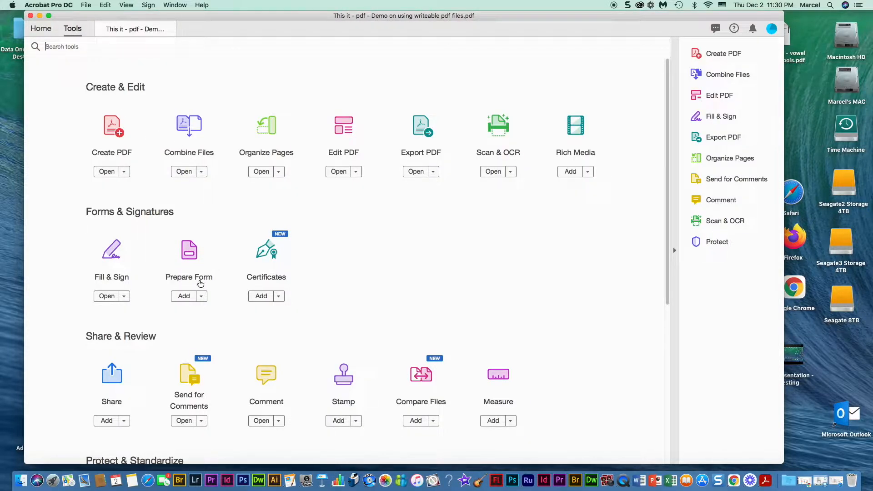
# - Auto-detect the form fields, then widen the 'What is your name' and 'Where are you from' fields
pyautogui.click(191, 258)
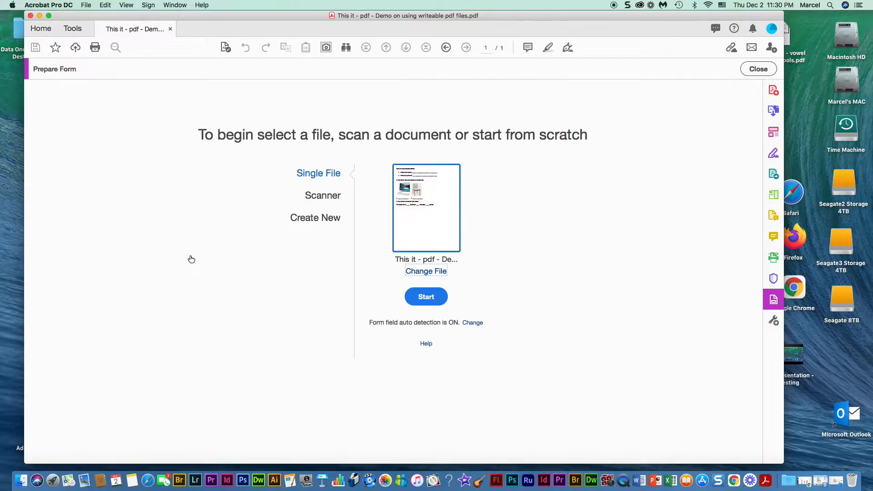
pyautogui.click(426, 297)
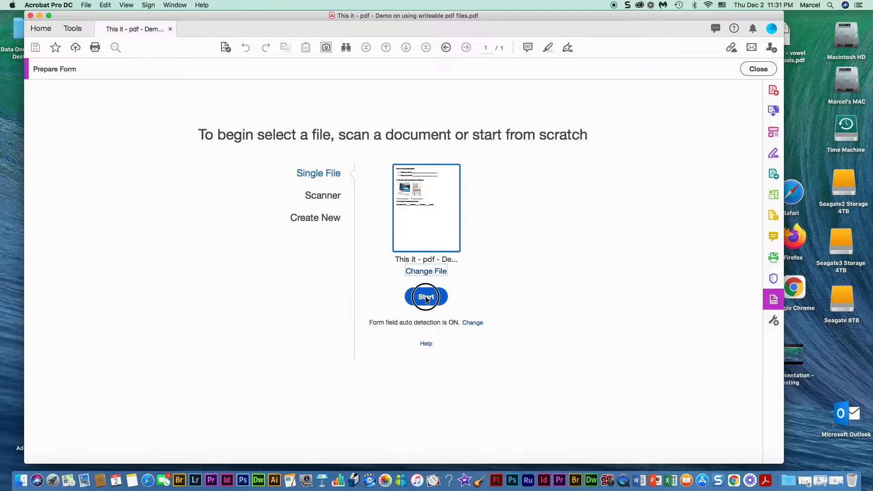
pyautogui.click(307, 132)
pyautogui.click(325, 125)
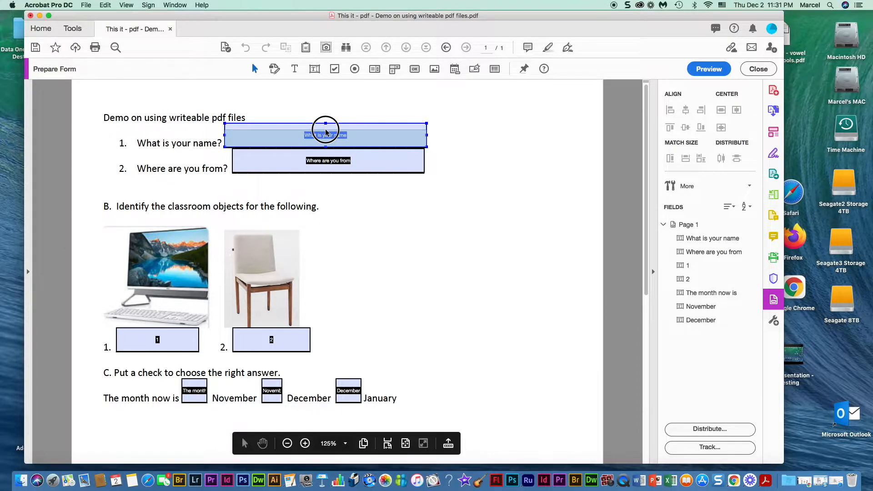
pyautogui.moveTo(326, 130); pyautogui.dragTo(326, 130)
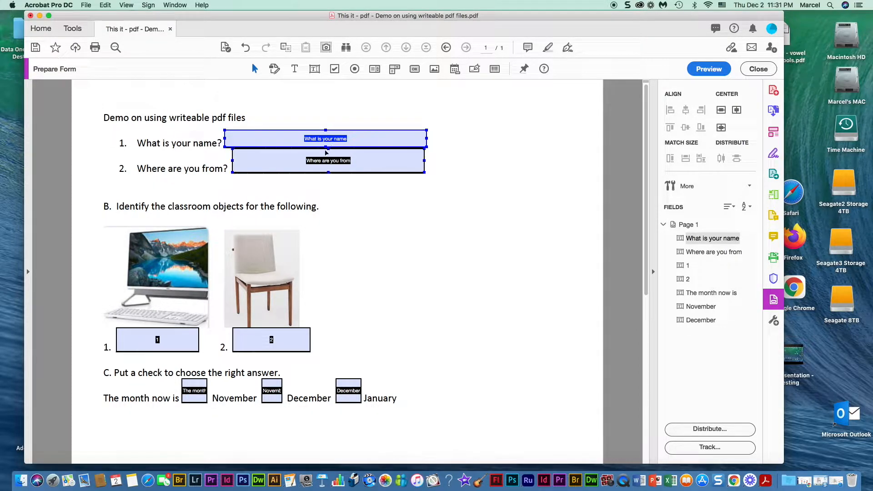
pyautogui.click(327, 155)
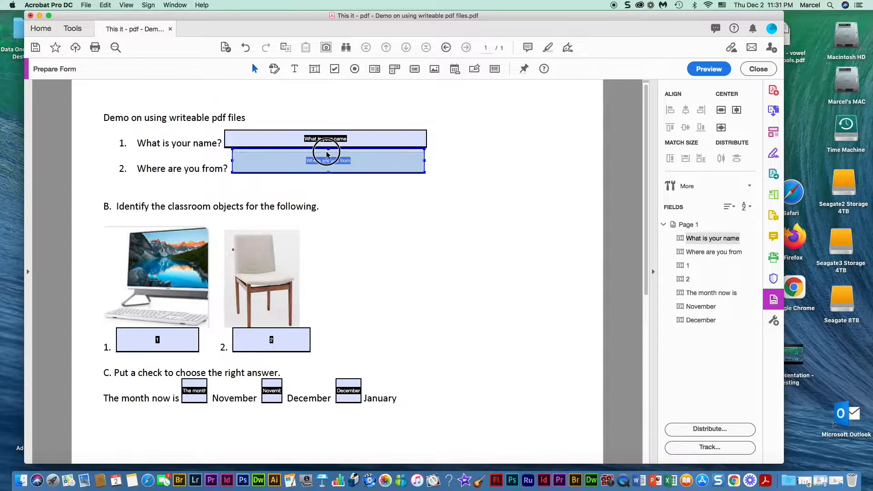
pyautogui.moveTo(327, 156); pyautogui.dragTo(327, 156)
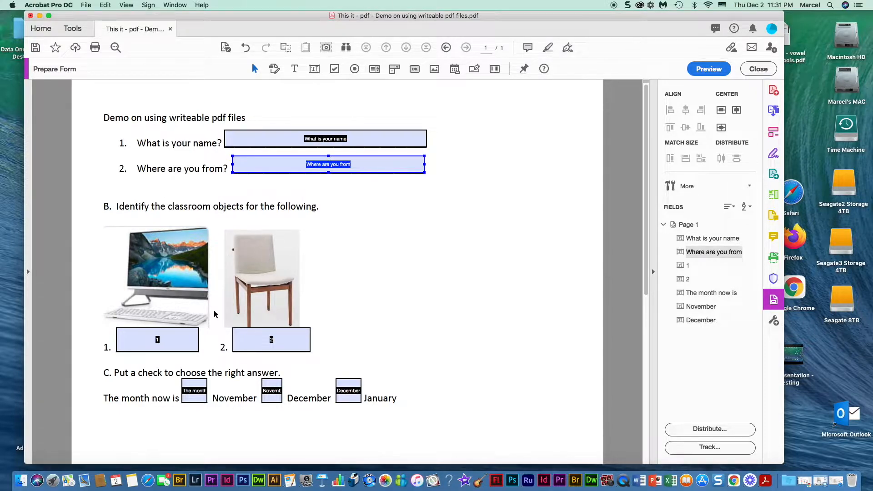
pyautogui.click(158, 338)
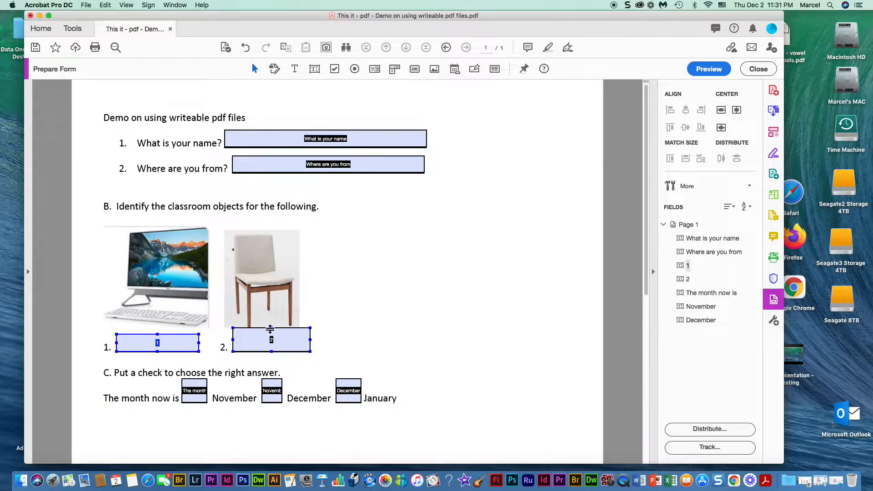
pyautogui.click(271, 338)
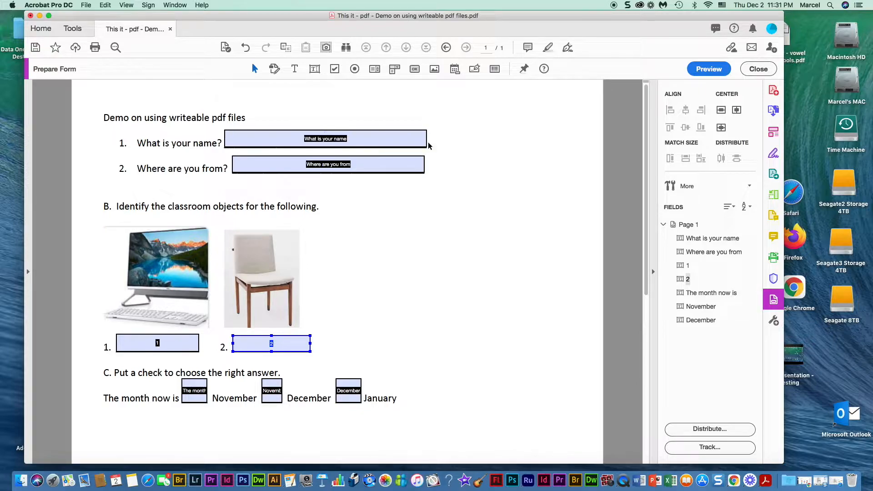
pyautogui.moveTo(426, 139); pyautogui.dragTo(477, 145)
pyautogui.moveTo(492, 145); pyautogui.dragTo(492, 144)
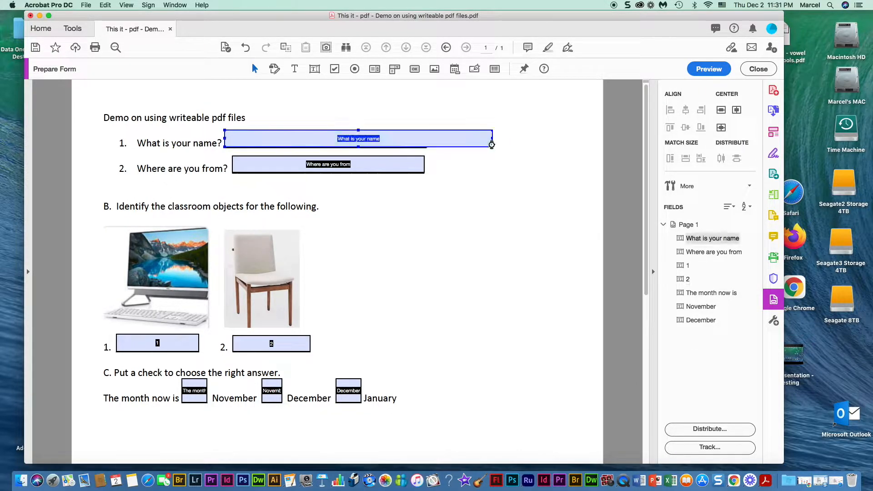
pyautogui.click(424, 166)
pyautogui.moveTo(424, 166); pyautogui.dragTo(488, 170)
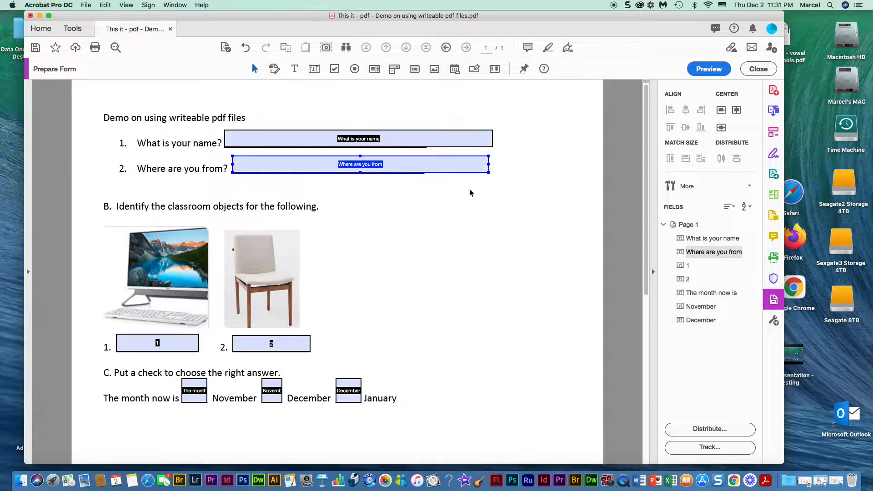
# - Delete the three month-line fields: 'The month now is', November and December
pyautogui.scroll(-1, 450, 241)
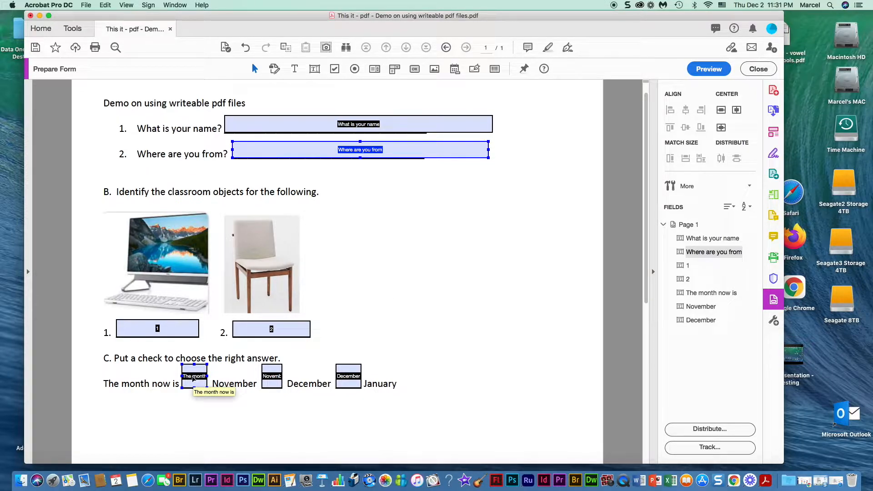
pyautogui.click(193, 379)
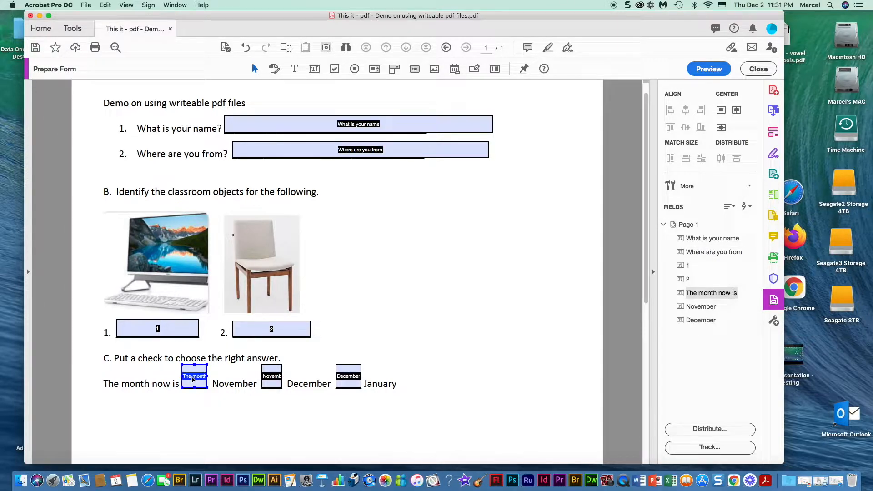
pyautogui.press('Delete')
pyautogui.click(272, 376)
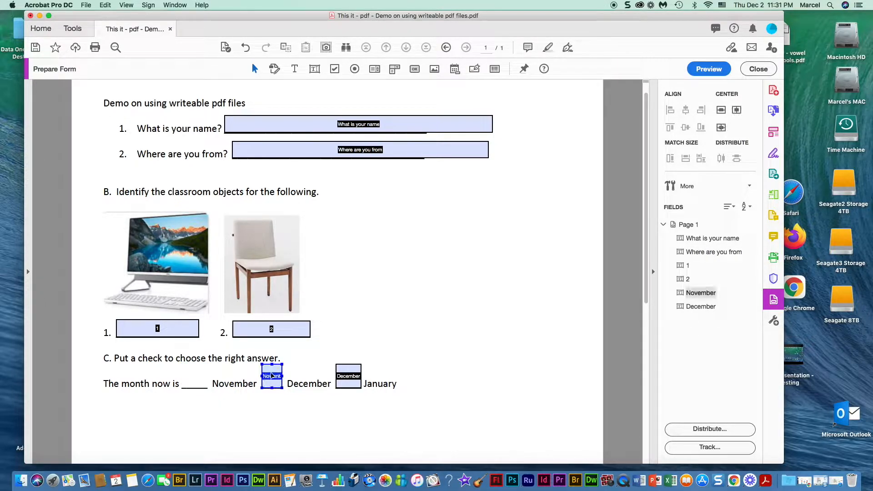
pyautogui.press('Delete')
pyautogui.click(346, 376)
pyautogui.press('Delete')
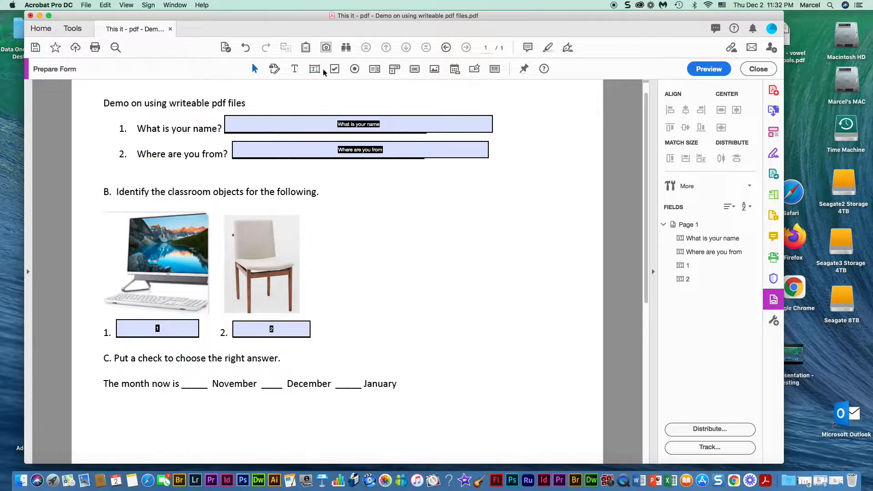
# - Draw three Check Box fields on the month line, one on each blank before November, December and January
pyautogui.click(334, 69)
pyautogui.moveTo(181, 373); pyautogui.dragTo(200, 389)
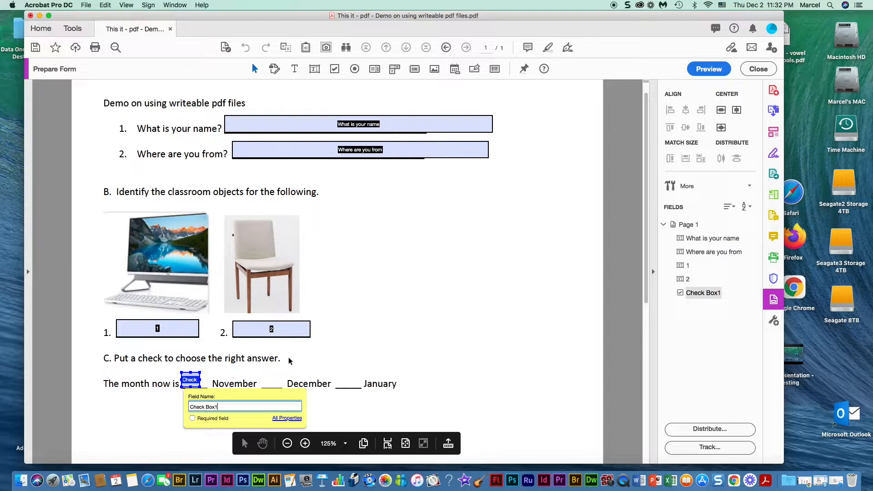
pyautogui.click(335, 70)
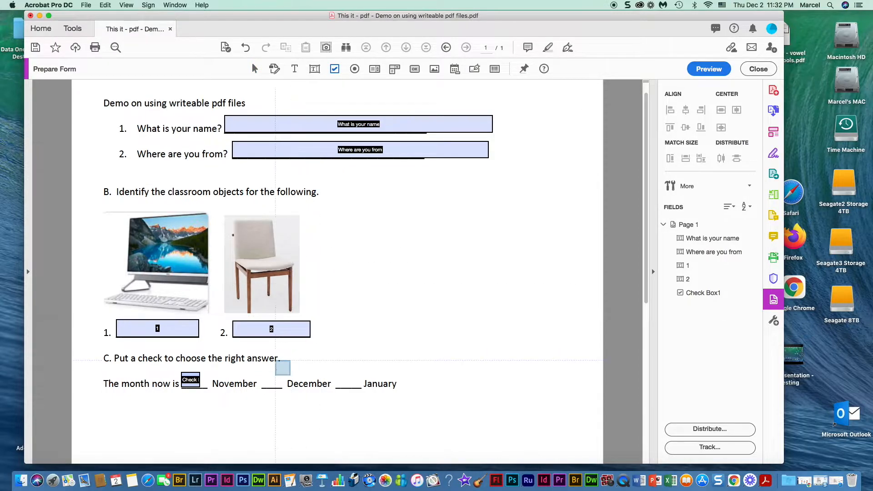
pyautogui.moveTo(263, 374); pyautogui.dragTo(280, 390)
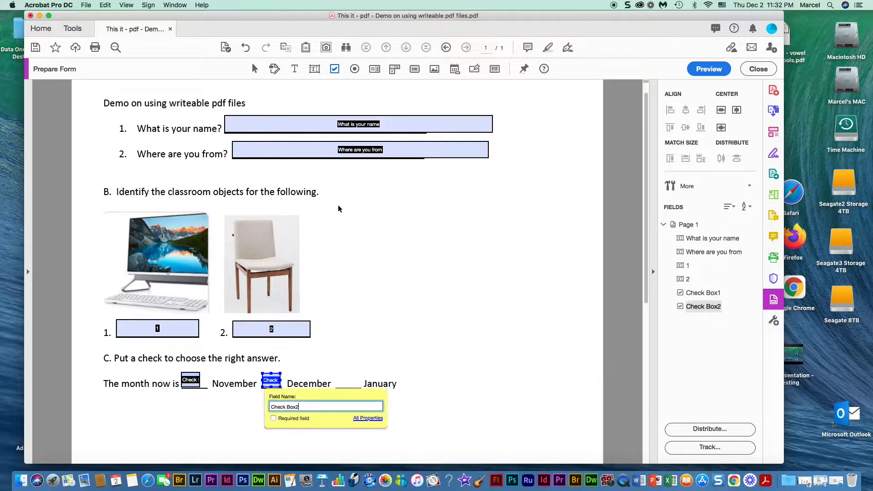
pyautogui.click(334, 68)
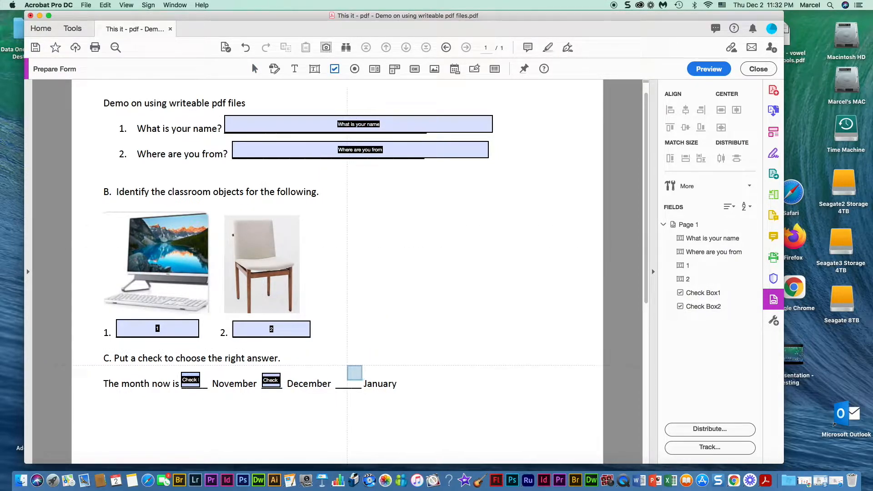
pyautogui.moveTo(335, 373); pyautogui.dragTo(357, 389)
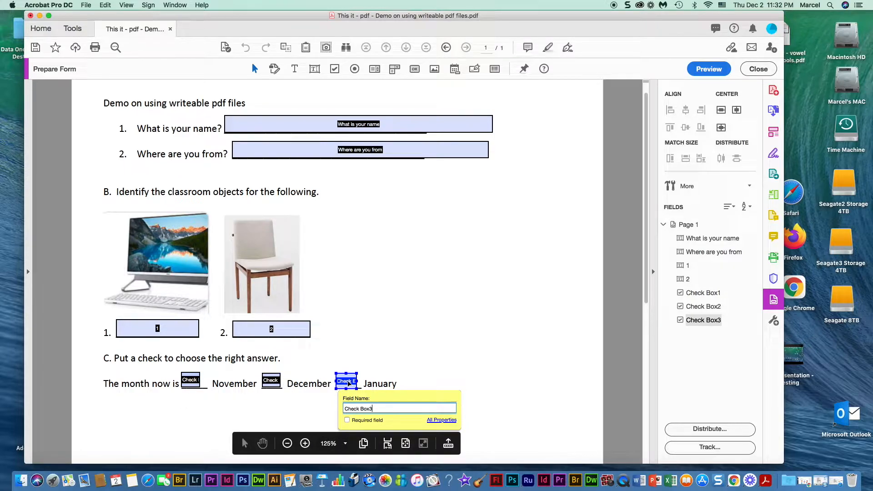
pyautogui.click(86, 6)
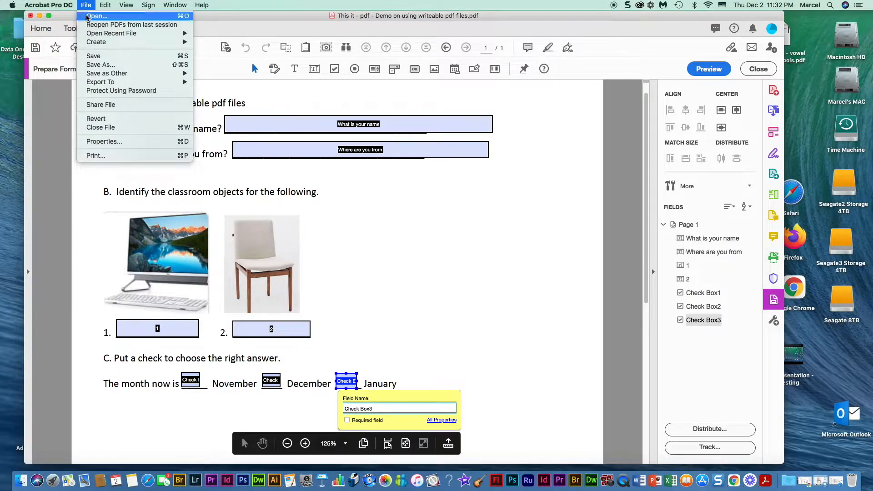
# - Save a copy to the Desktop as 'This it - filler- Demo on using writeable pdf files.pdf'
pyautogui.click(101, 65)
pyautogui.click(378, 195)
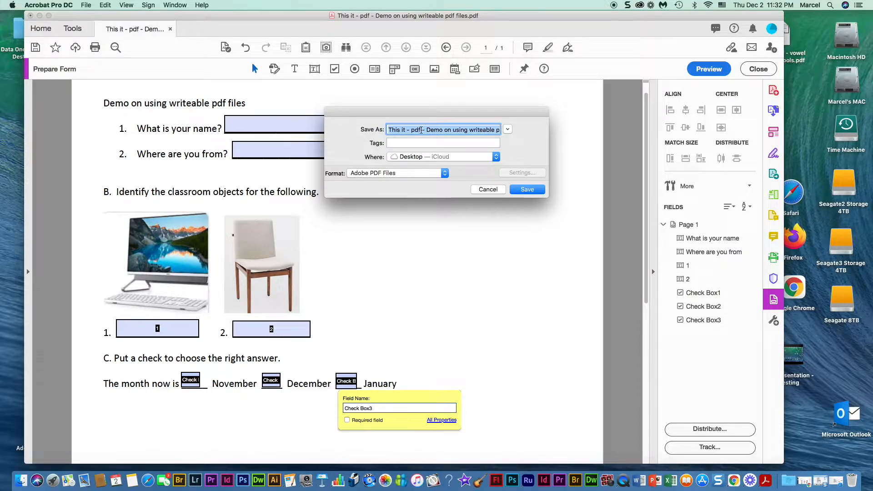
pyautogui.click(422, 130)
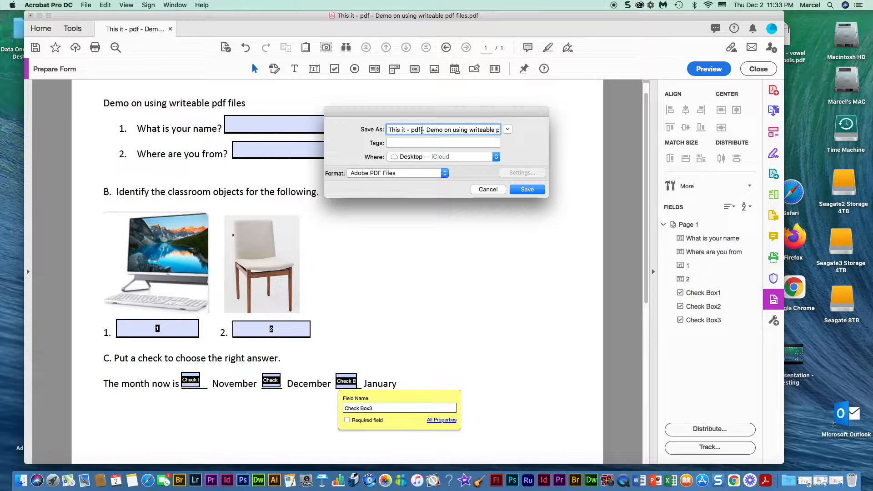
pyautogui.press('BackSpace')
pyautogui.press('BackSpace')
pyautogui.press('BackSpace')
pyautogui.write('filler')
pyautogui.click(523, 191)
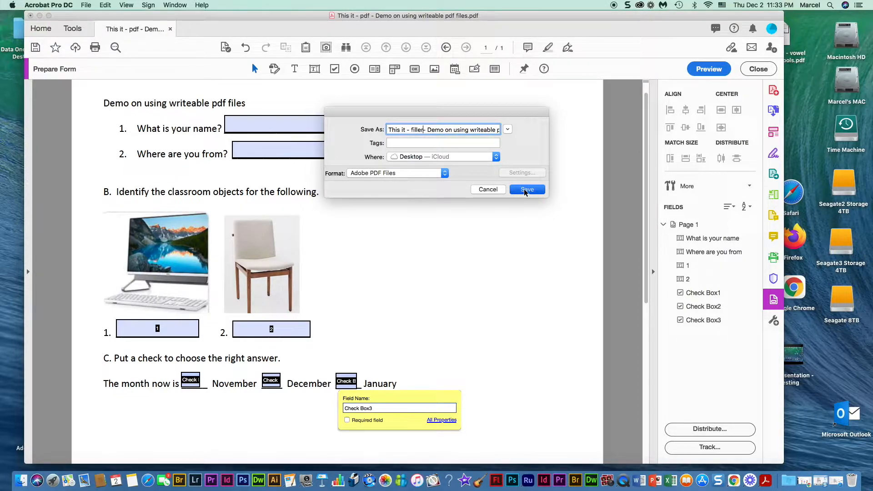
# - Reopen the 'filler' form PDF from the desktop in Acrobat and zoom it to 150%
pyautogui.click(31, 16)
pyautogui.moveTo(390, 168)
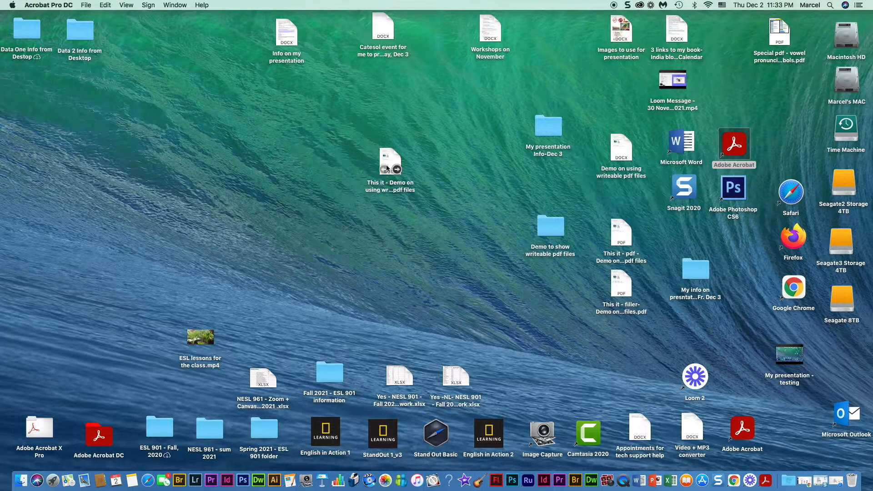
pyautogui.doubleClick(390, 168)
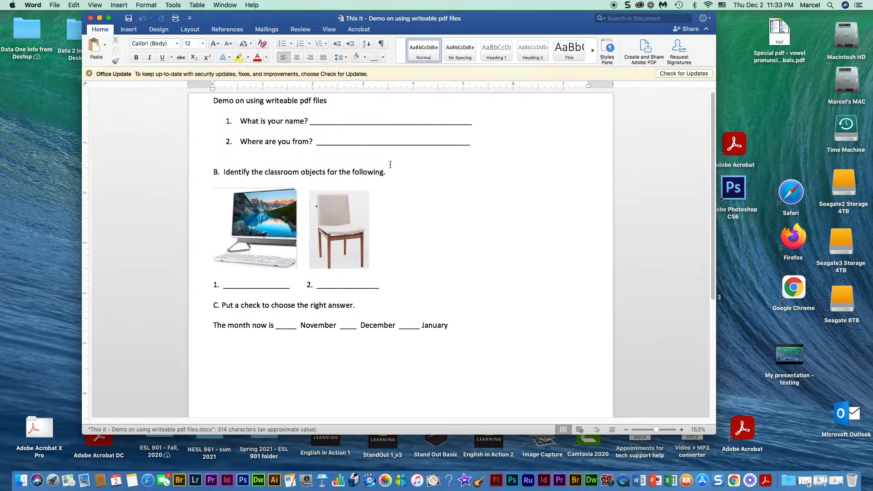
pyautogui.click(90, 17)
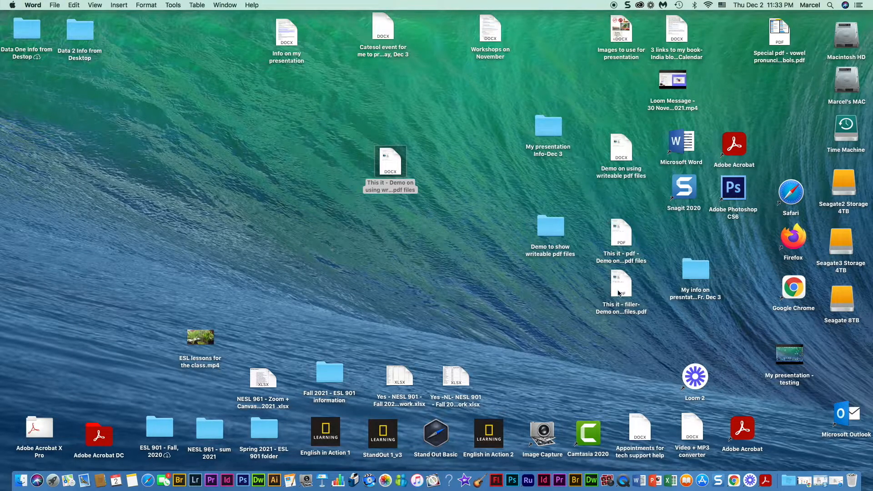
pyautogui.moveTo(620, 292); pyautogui.dragTo(366, 227)
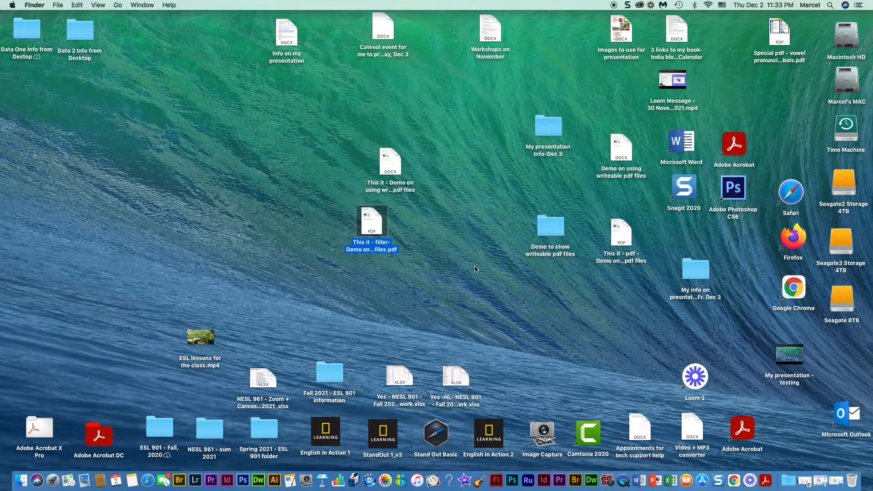
pyautogui.doubleClick(370, 225)
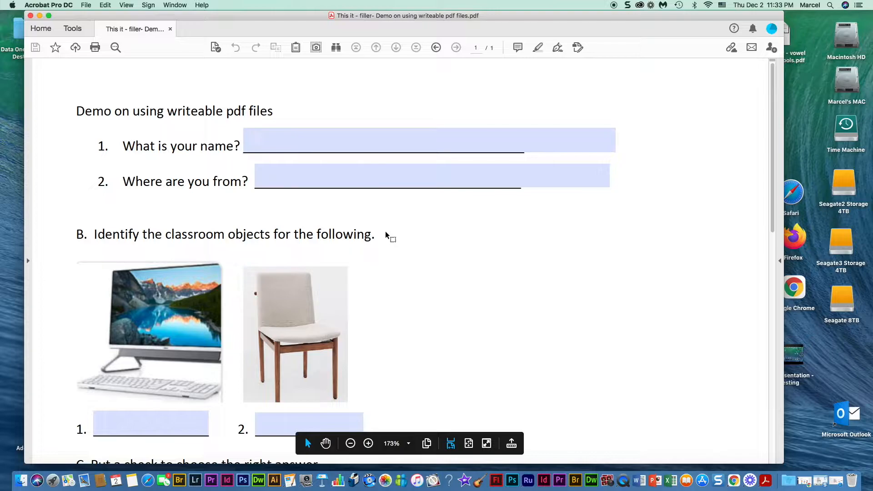
pyautogui.press('super+minus')
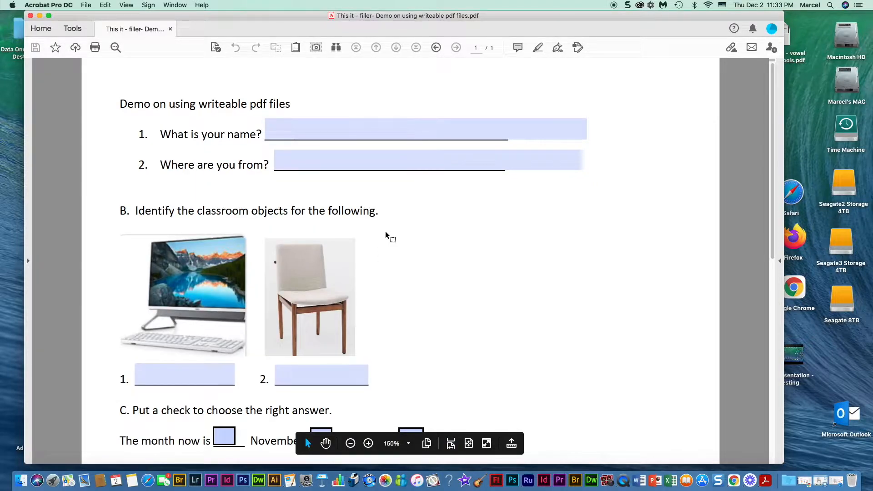
# - Fill in the student's name sentence and 'I am from the Philippines.'
pyautogui.click(290, 131)
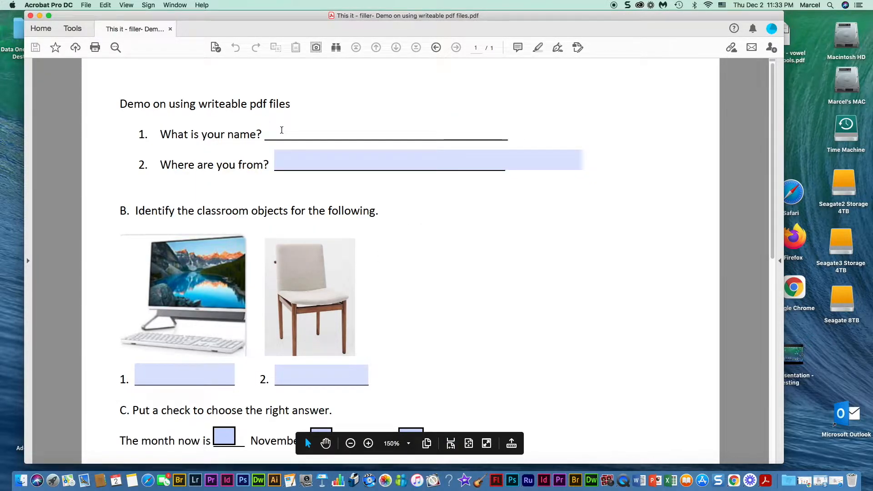
pyautogui.write('My name ')
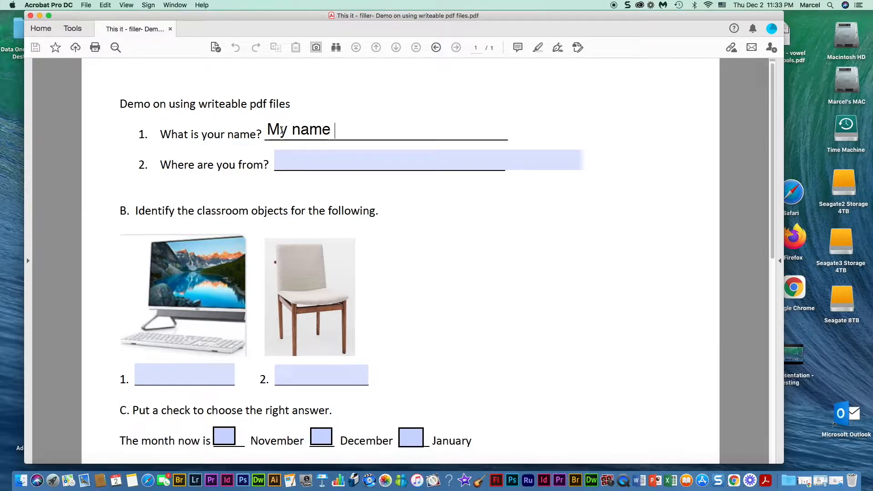
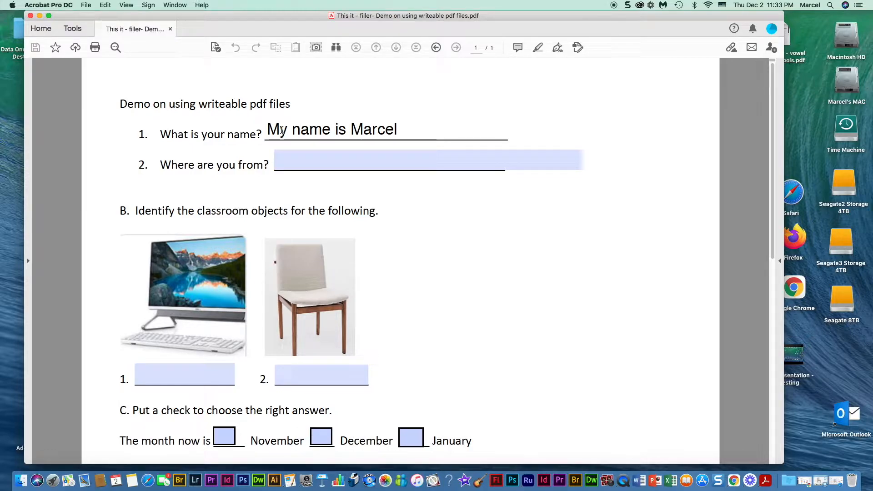
pyautogui.click(295, 159)
pyautogui.write('I')
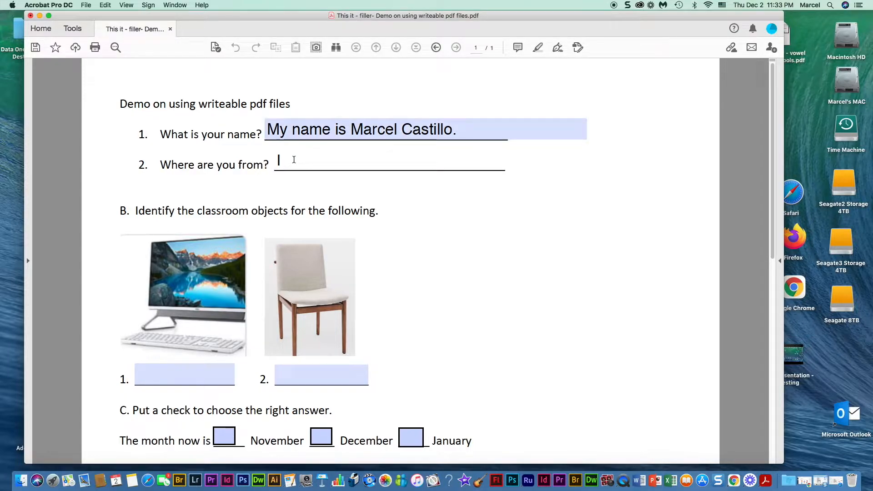
pyautogui.write(' am from the ')
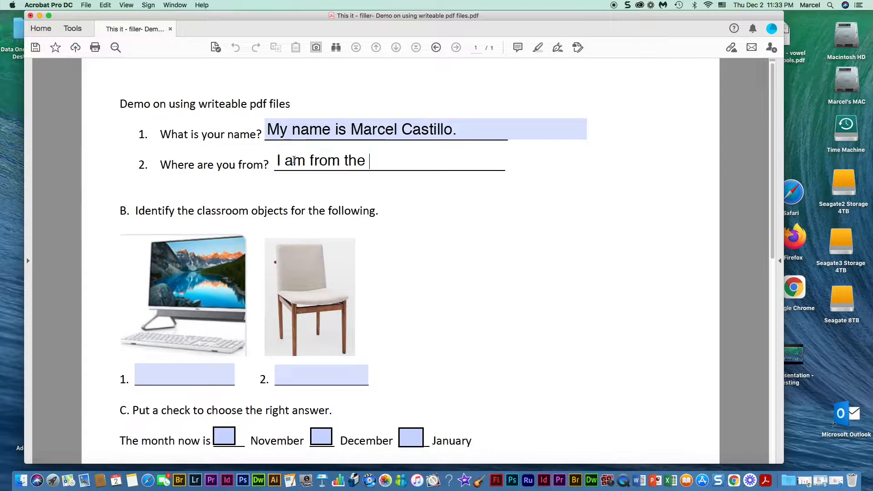
pyautogui.write('Philippines.')
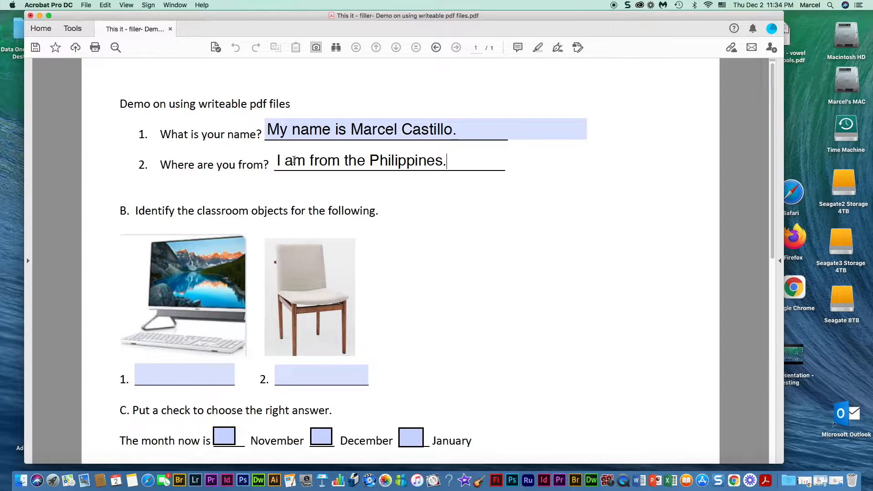
# - Answer the two classroom-object blanks with 'a computer' and 'a chair'
pyautogui.click(146, 373)
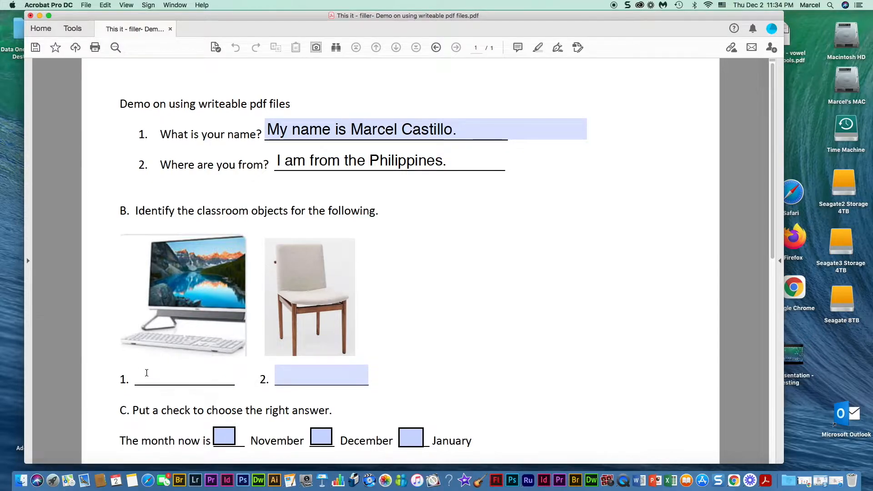
pyautogui.write('computers')
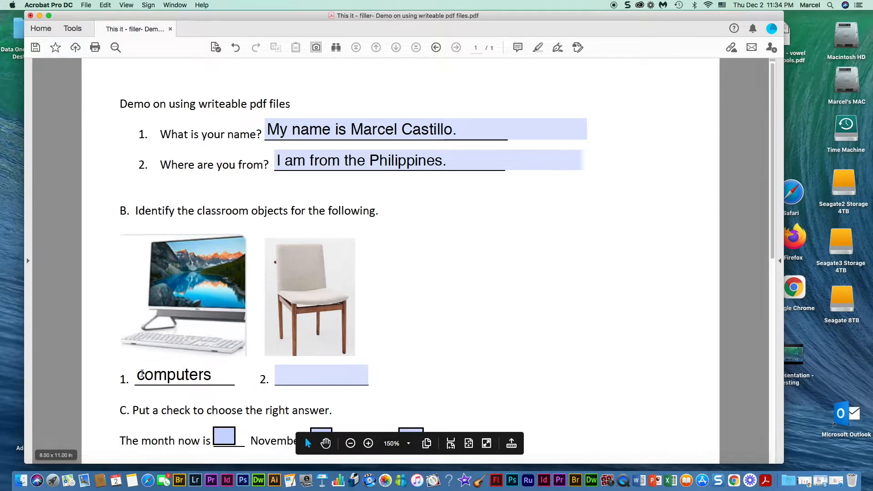
pyautogui.click(132, 372)
pyautogui.write('a')
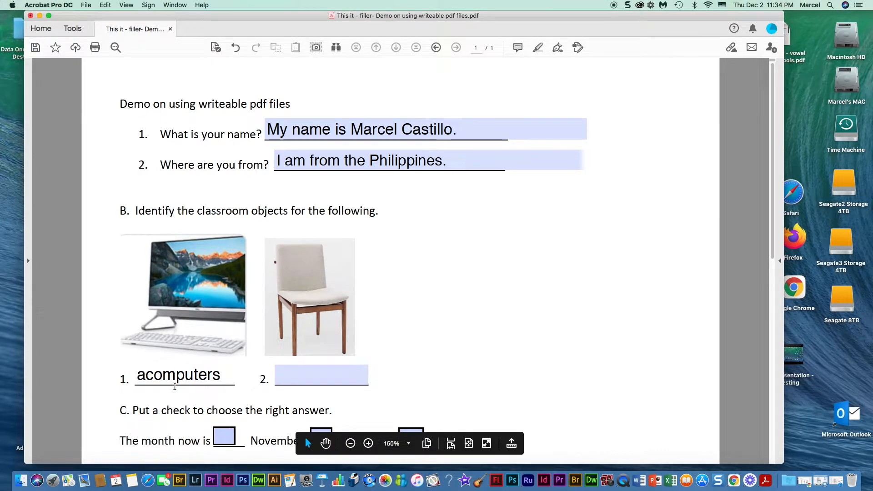
pyautogui.click(227, 377)
pyautogui.press('BackSpace')
pyautogui.click(289, 372)
pyautogui.write('a')
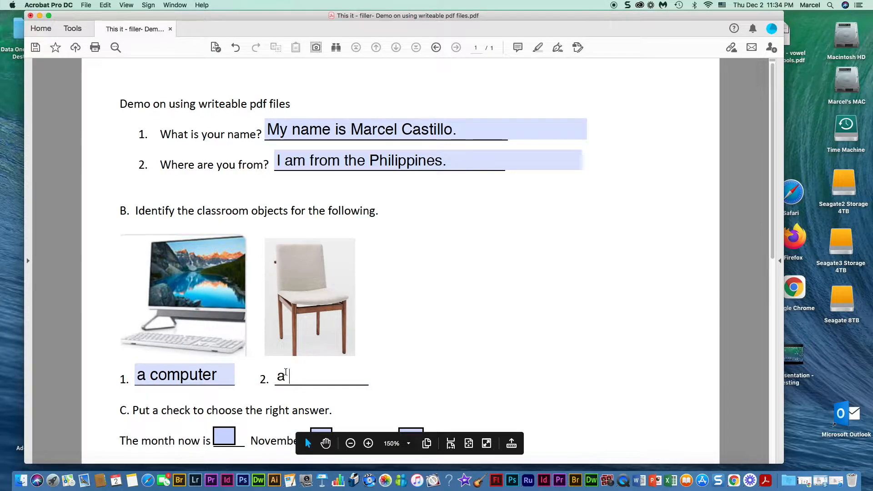
pyautogui.write(' chair')
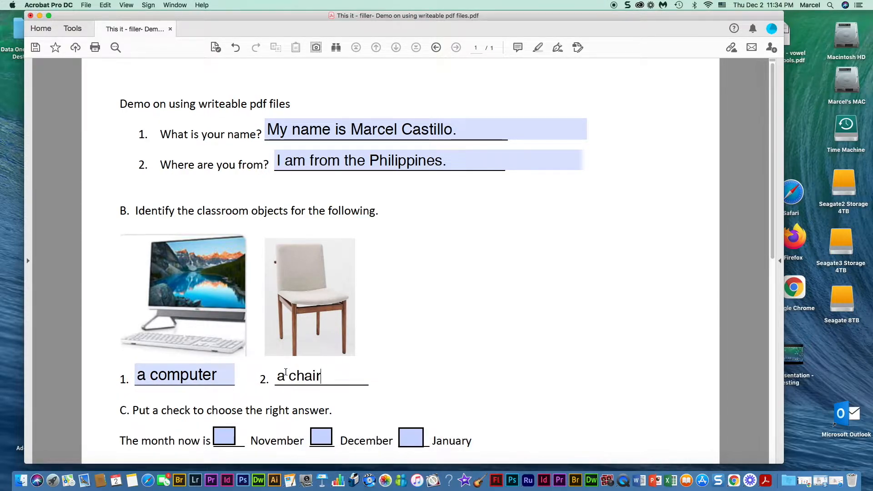
# - Remove the trailing period from the name answer
pyautogui.click(455, 132)
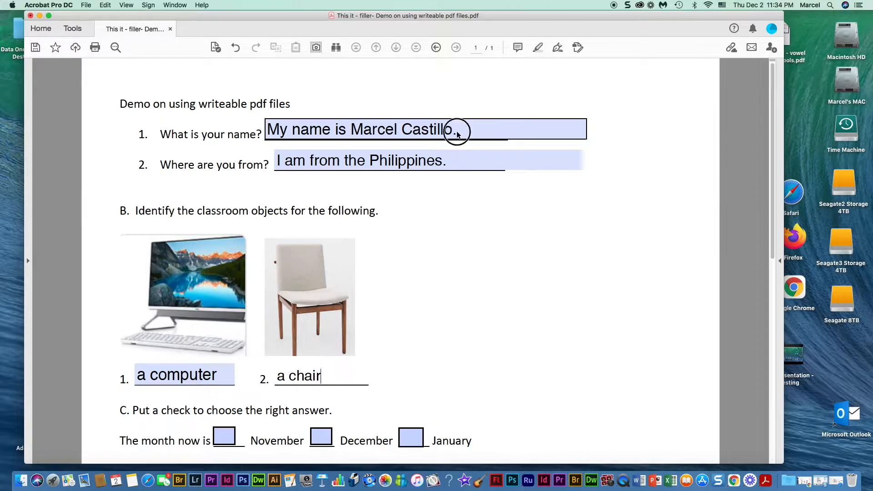
pyautogui.press('BackSpace')
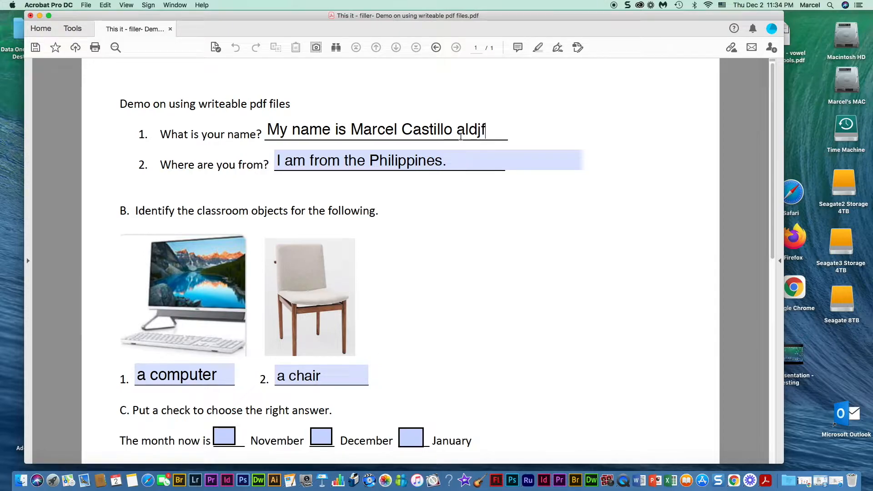
pyautogui.write('aldjflajdflajdflajflajdflajsdfl')
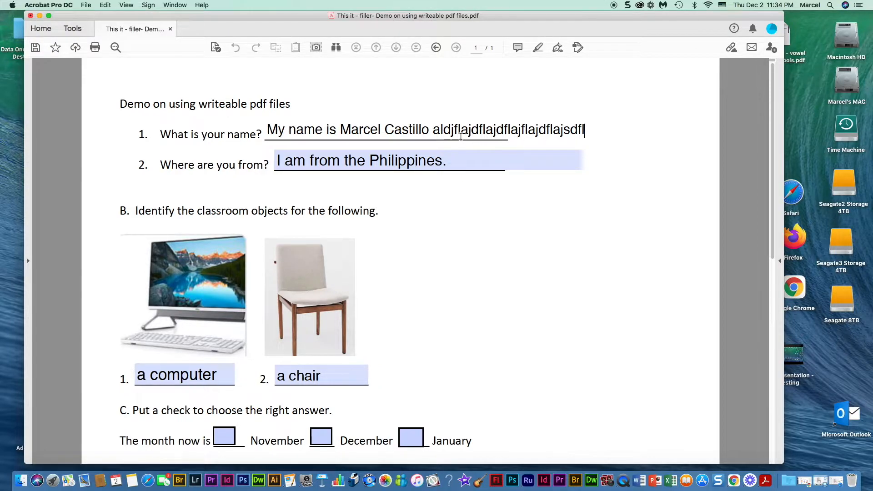
pyautogui.write('ajsdlfjlsdfjlsdfjlsdjfldjflsdjf')
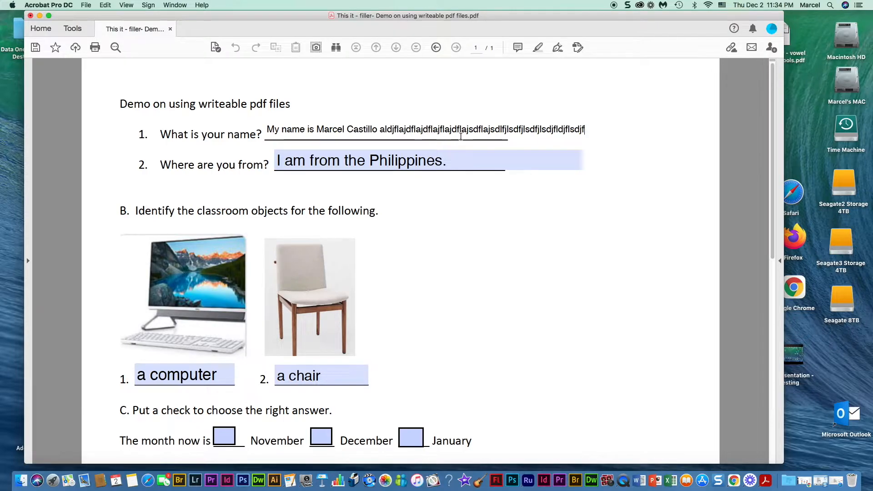
pyautogui.write('lsdjflsdjflsdfjlslasjdl')
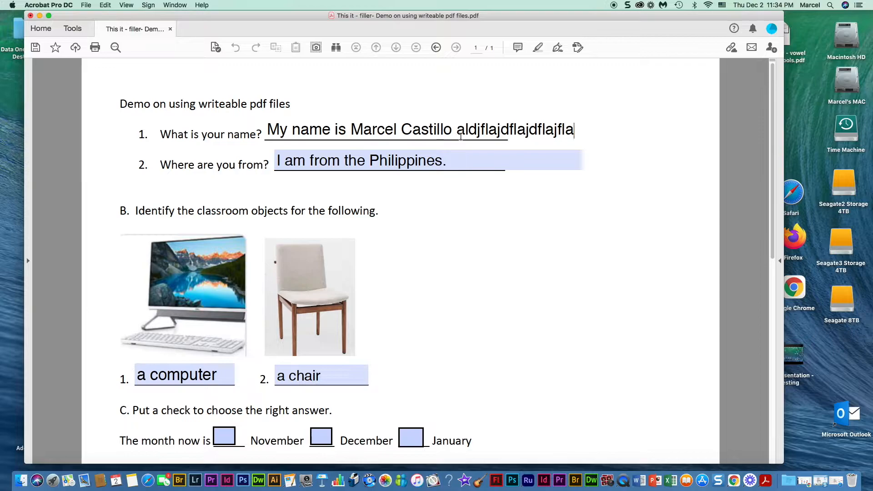
pyautogui.press('BackSpace')
pyautogui.press('BackSpace')
pyautogui.press('BackSpace')
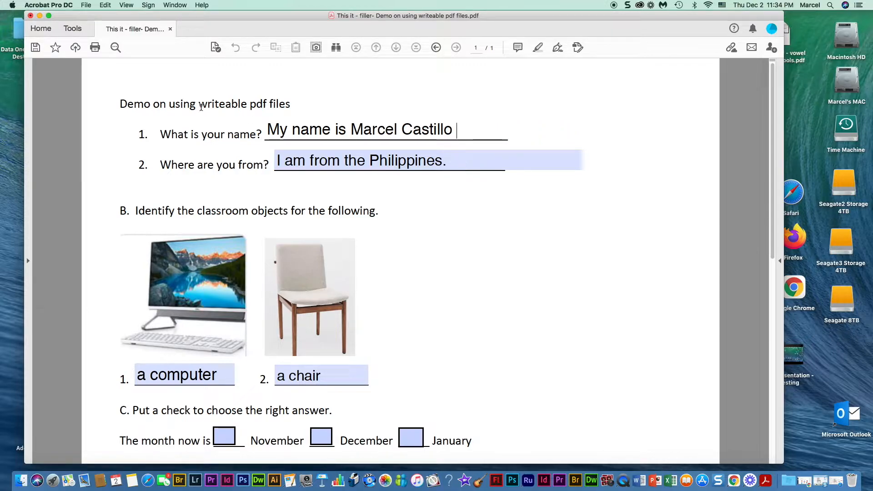
# - Save the filled form to the Desktop, renamed with the student's name followed by 'HW'
pyautogui.click(86, 5)
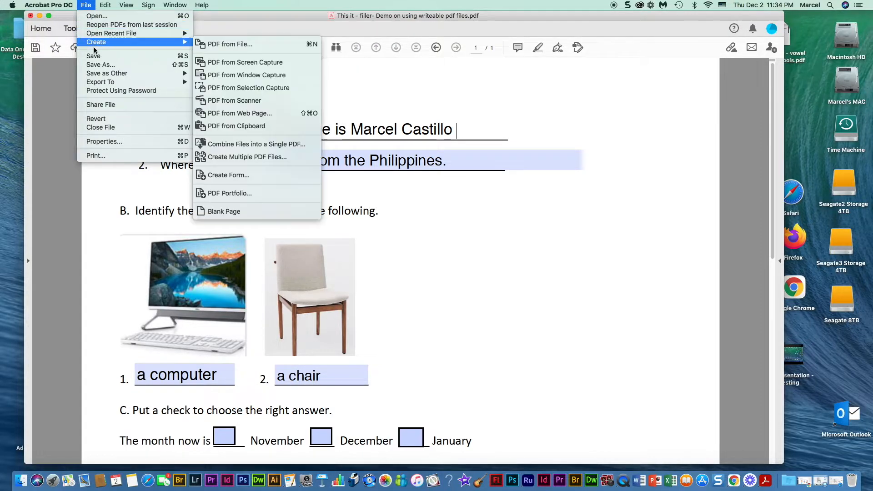
pyautogui.click(100, 67)
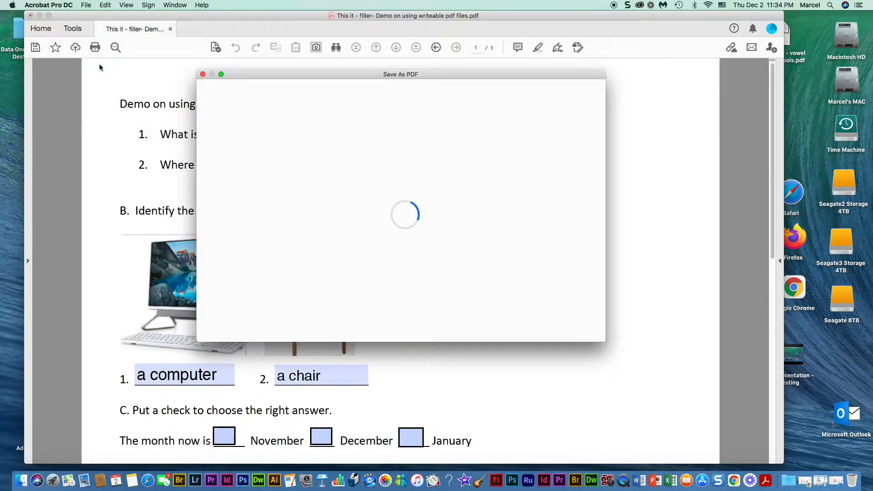
pyautogui.click(371, 201)
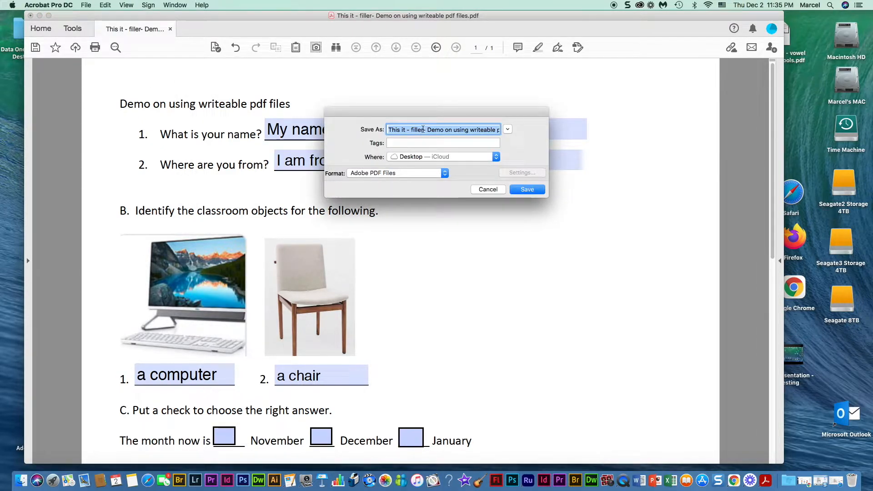
pyautogui.moveTo(423, 129); pyautogui.dragTo(383, 130)
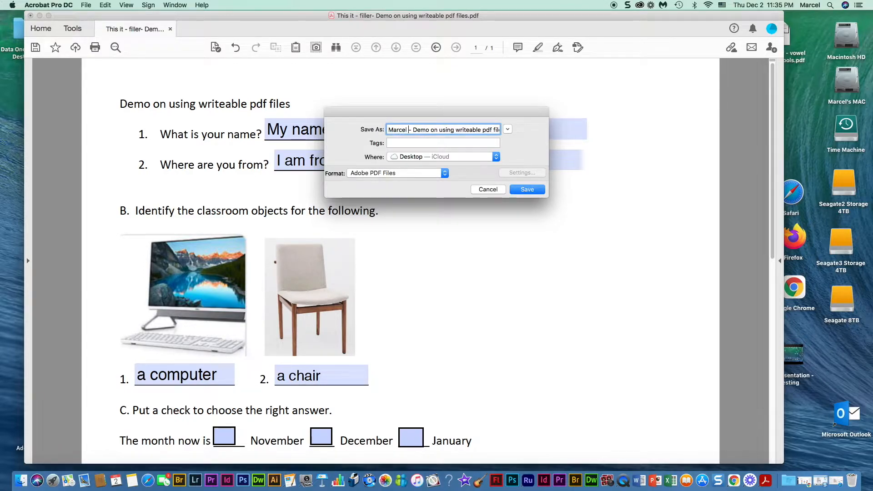
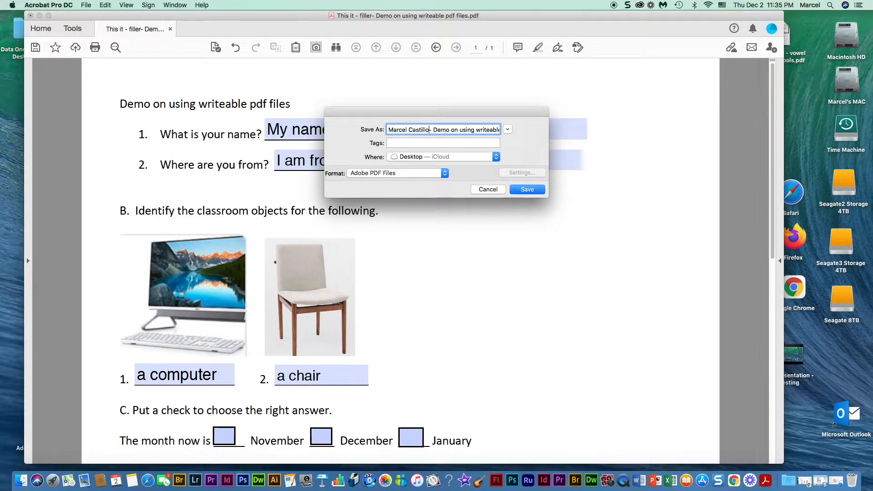
pyautogui.write(' h')
pyautogui.press('BackSpace')
pyautogui.write('HW')
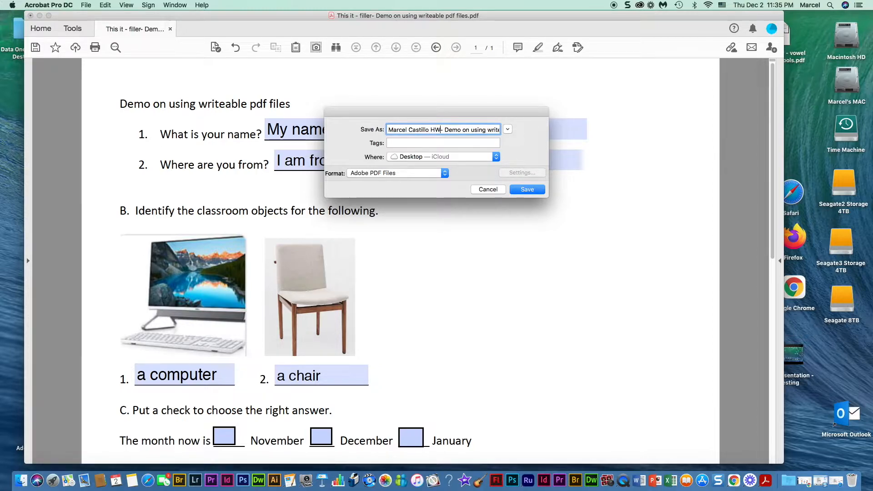
pyautogui.press('Return')
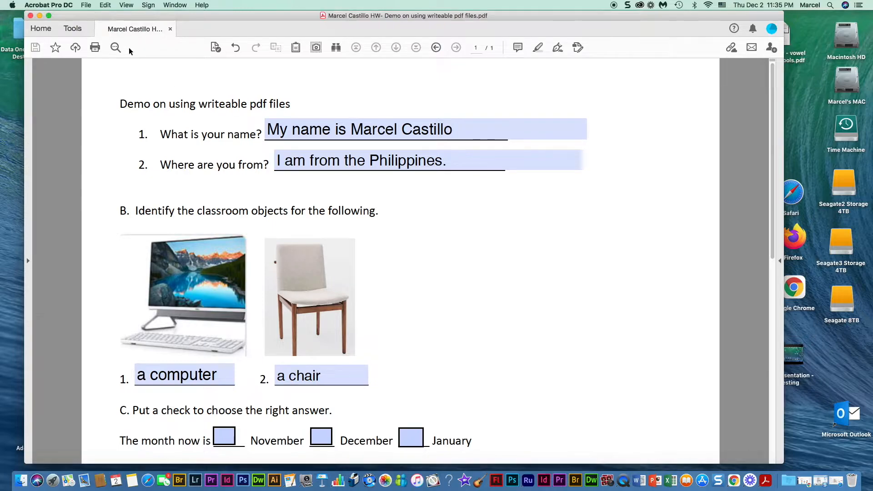
pyautogui.click(30, 16)
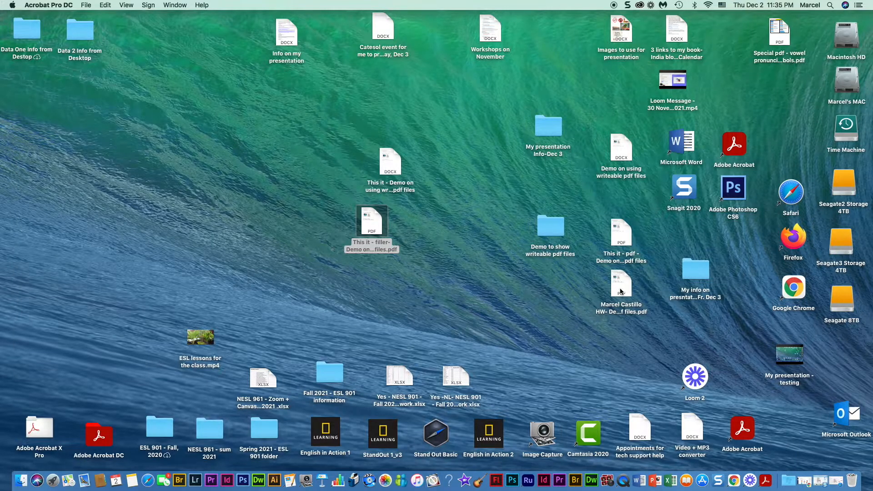
# - Drag the homework PDF up beside the other demo files, leaving its name unchanged
pyautogui.moveTo(621, 291); pyautogui.dragTo(286, 199)
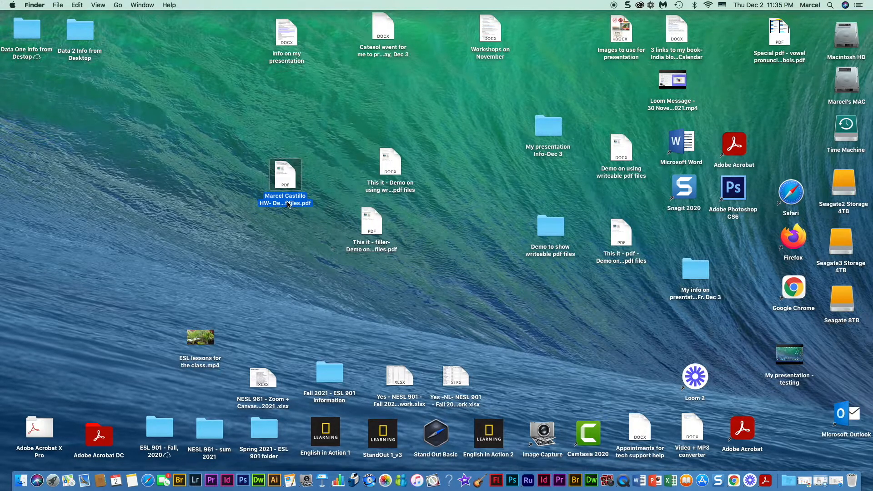
pyautogui.rightClick(288, 203)
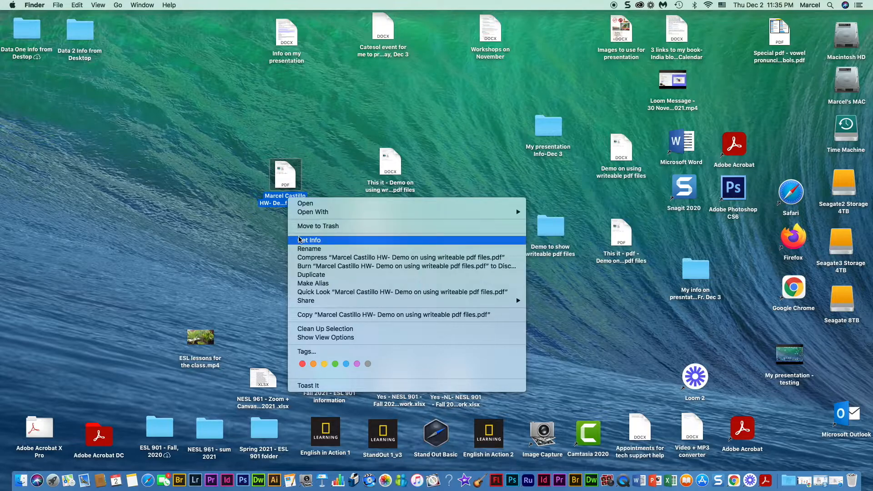
pyautogui.click(302, 250)
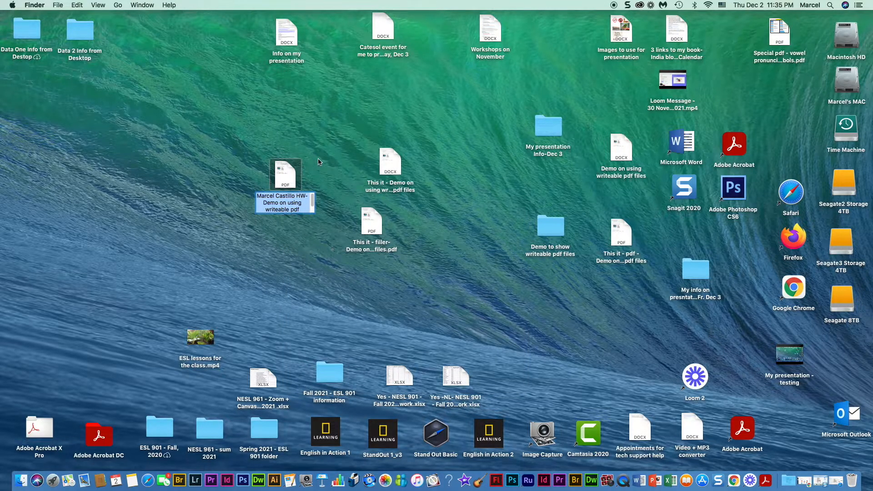
pyautogui.click(328, 132)
pyautogui.moveTo(283, 173); pyautogui.dragTo(308, 159)
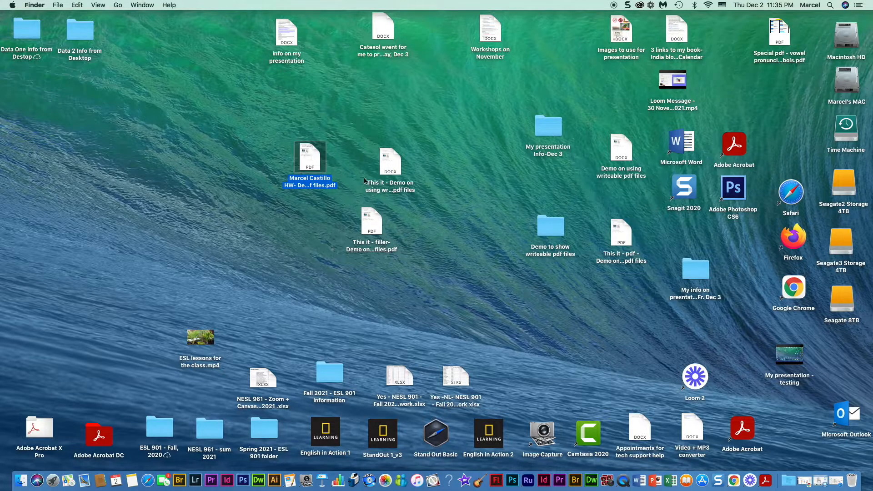
pyautogui.moveTo(307, 155); pyautogui.dragTo(312, 133)
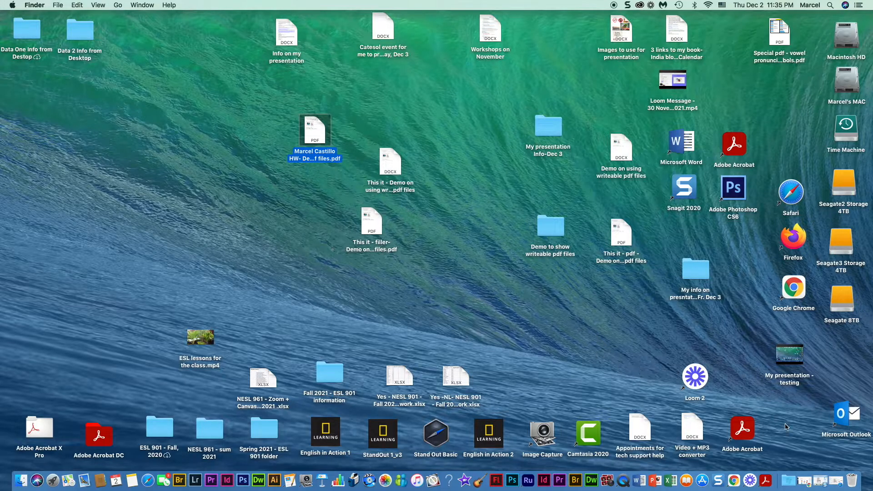
# - In N ESL 901, create an assignment titled '*** Fri. Dec 3 - Demo on using writeable pdf files'
pyautogui.click(808, 483)
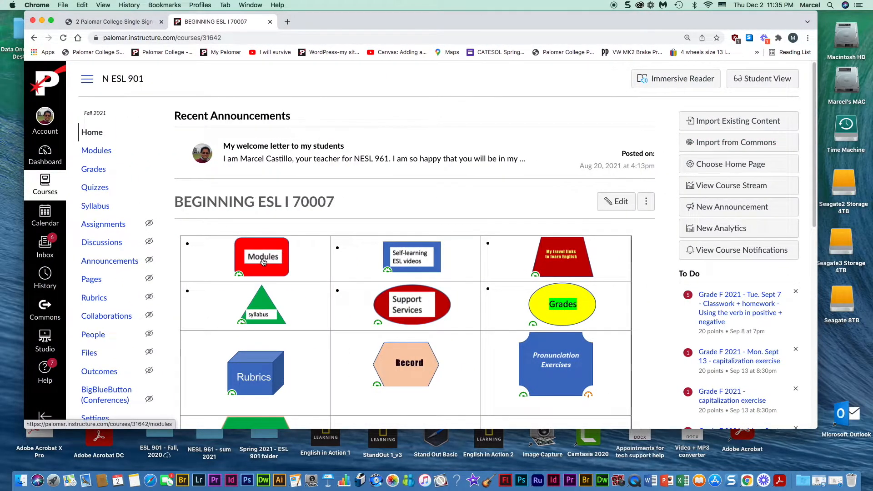
pyautogui.click(108, 226)
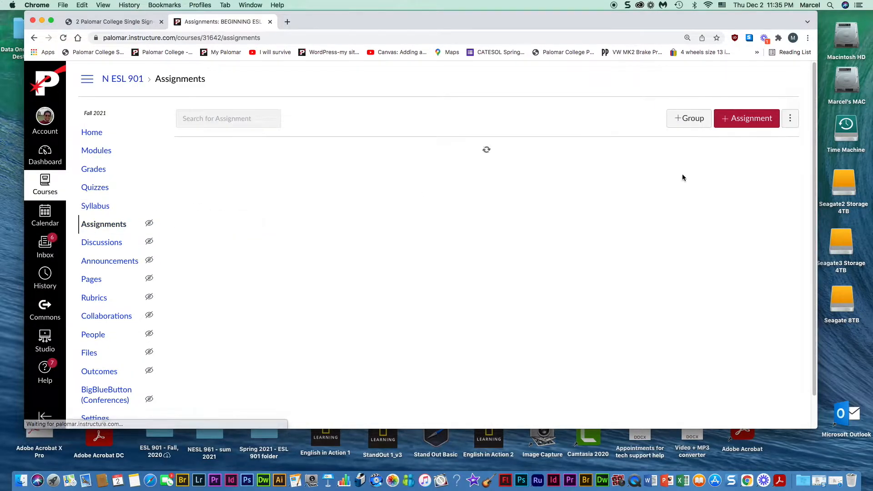
pyautogui.click(726, 119)
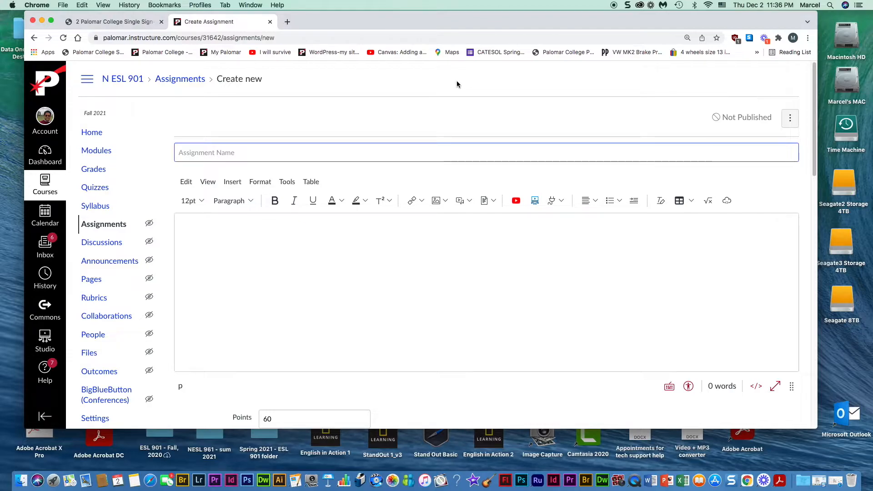
pyautogui.write('*** Fri. Dec')
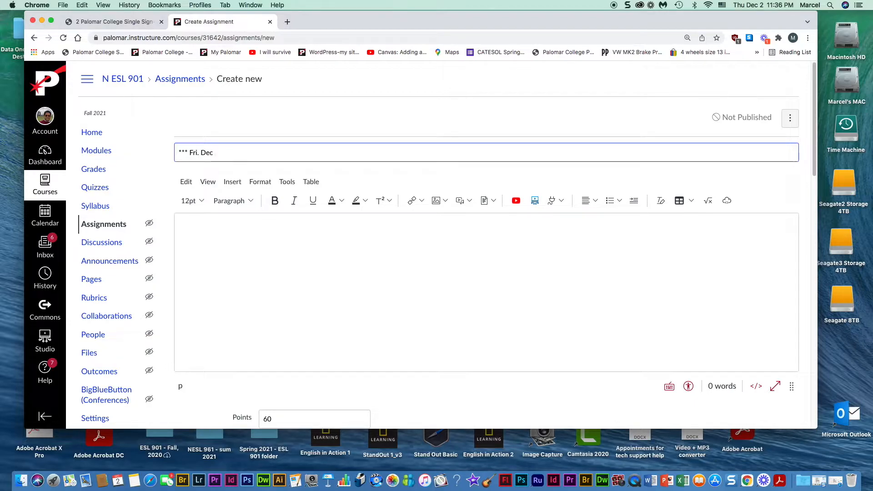
pyautogui.write('3')
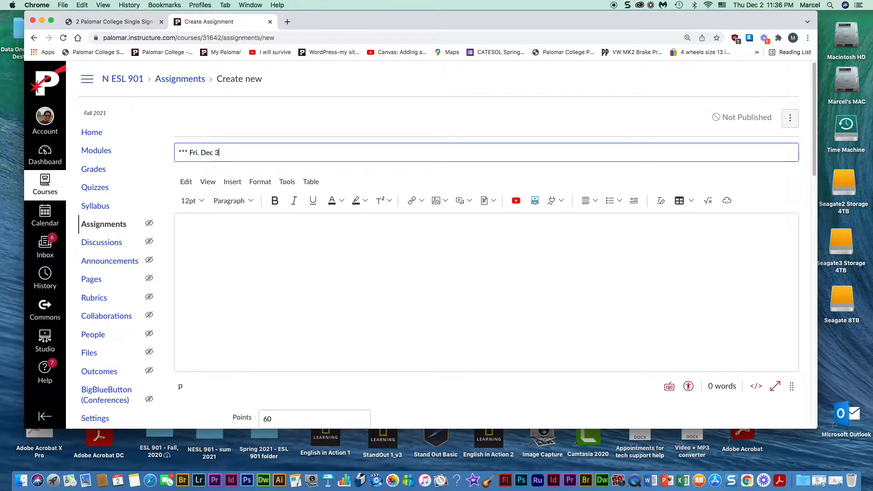
pyautogui.write(' - Demo on using writeable pdf files')
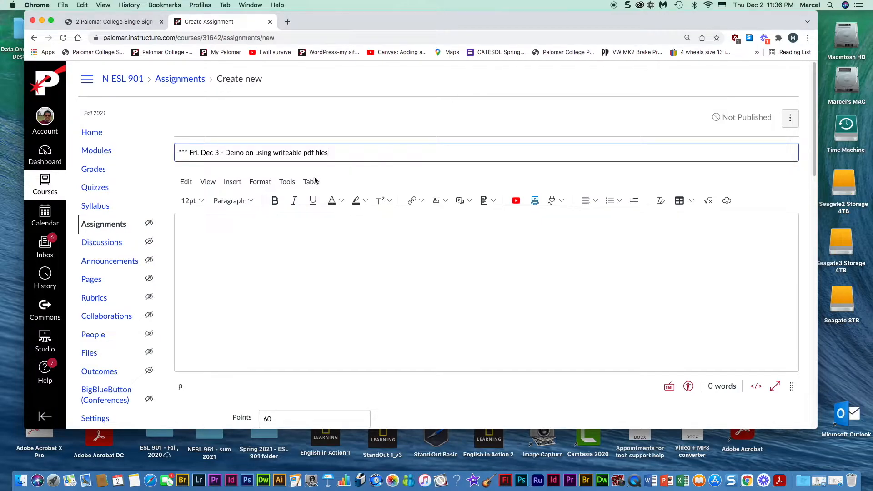
# - Upload 'This it - filler- Demo on using writeable pdf files.pdf' from the Desktop into the description
pyautogui.click(198, 225)
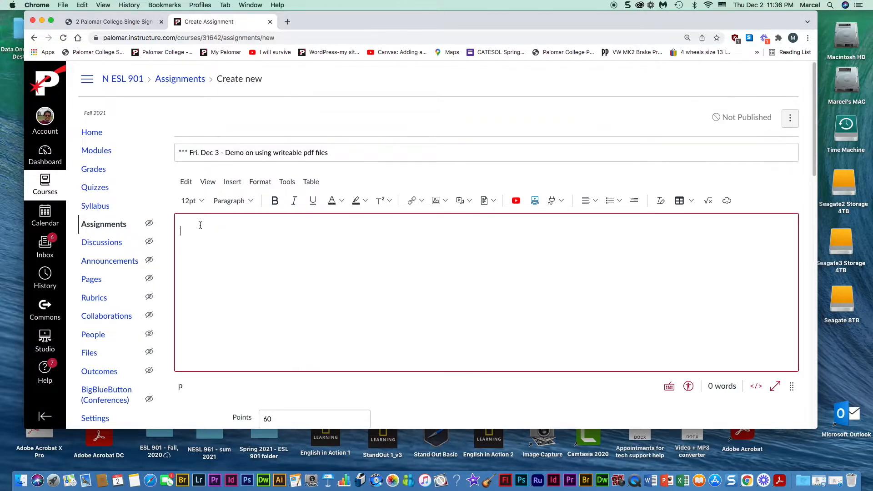
pyautogui.click(233, 182)
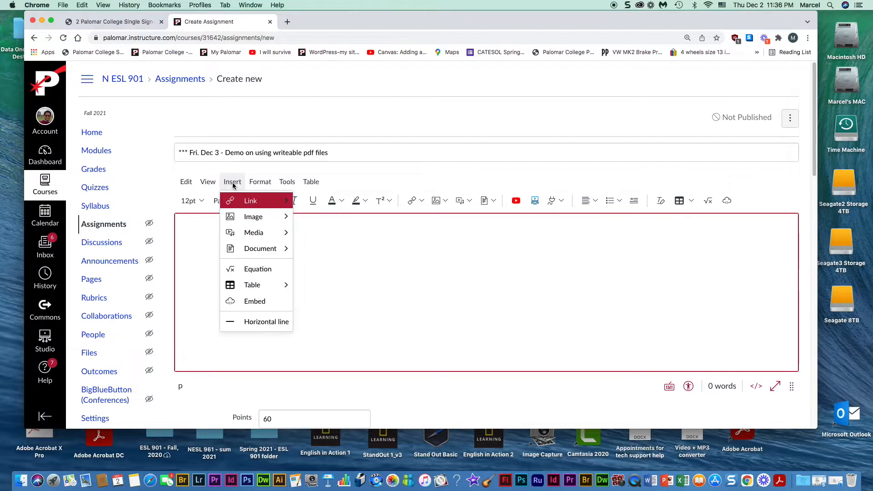
pyautogui.moveTo(282, 249)
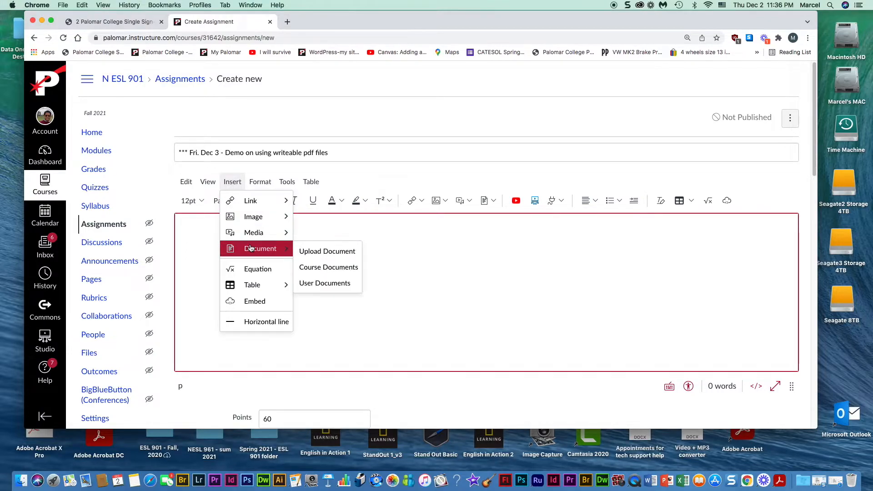
pyautogui.click(310, 252)
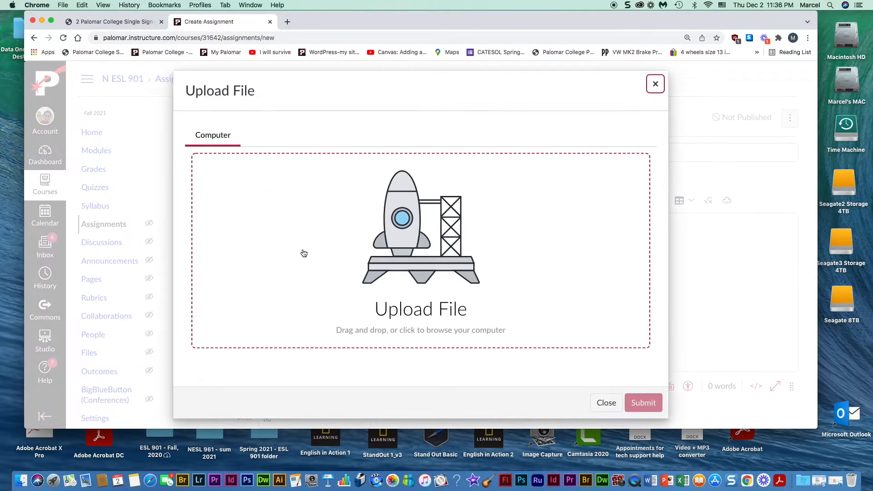
pyautogui.click(404, 220)
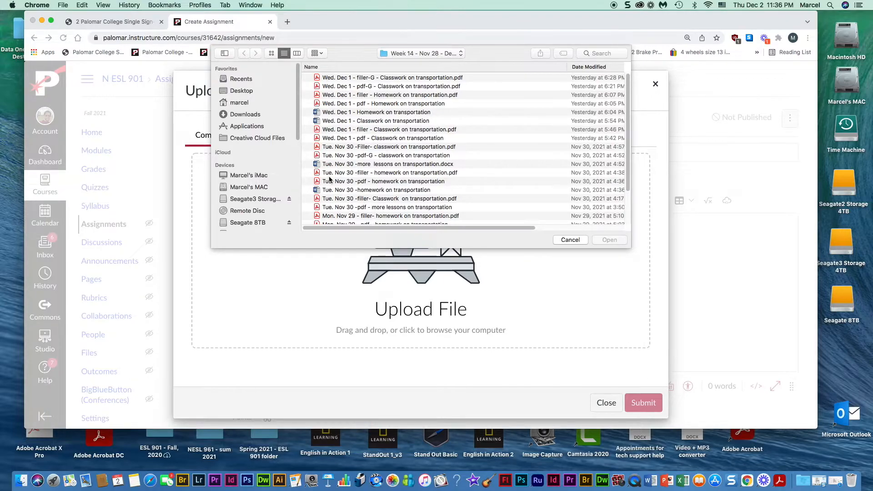
pyautogui.moveTo(298, 122)
pyautogui.mouseDown()
pyautogui.moveTo(297, 129)
pyautogui.moveTo(298, 117)
pyautogui.mouseUp()
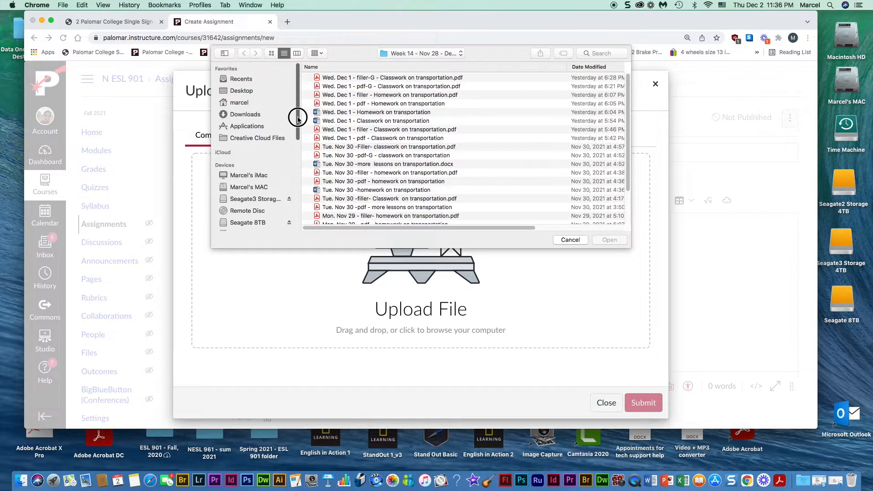
pyautogui.click(237, 91)
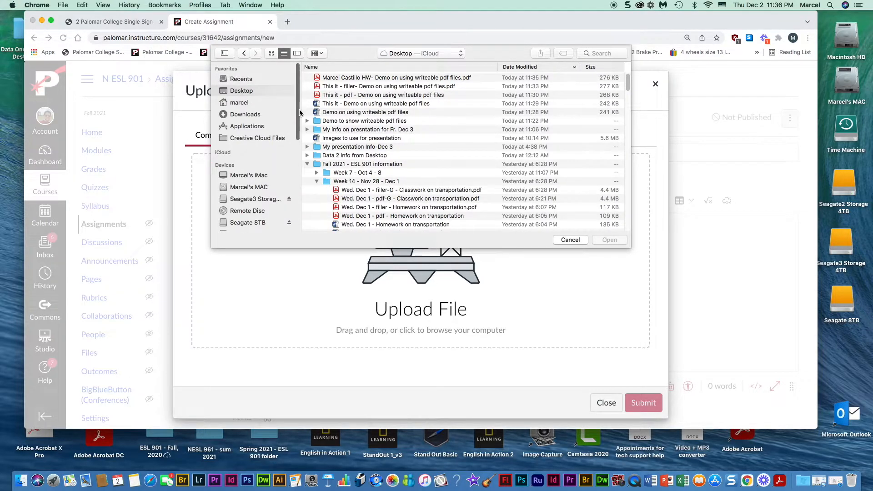
pyautogui.click(353, 86)
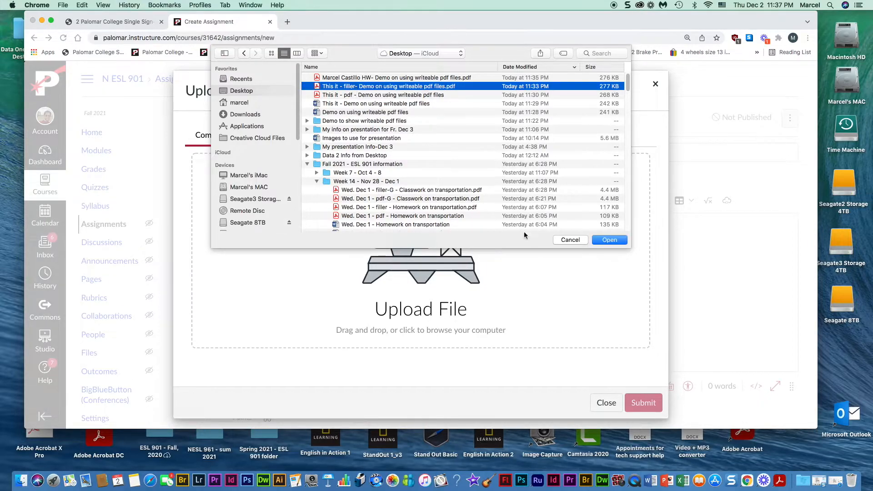
pyautogui.click(609, 240)
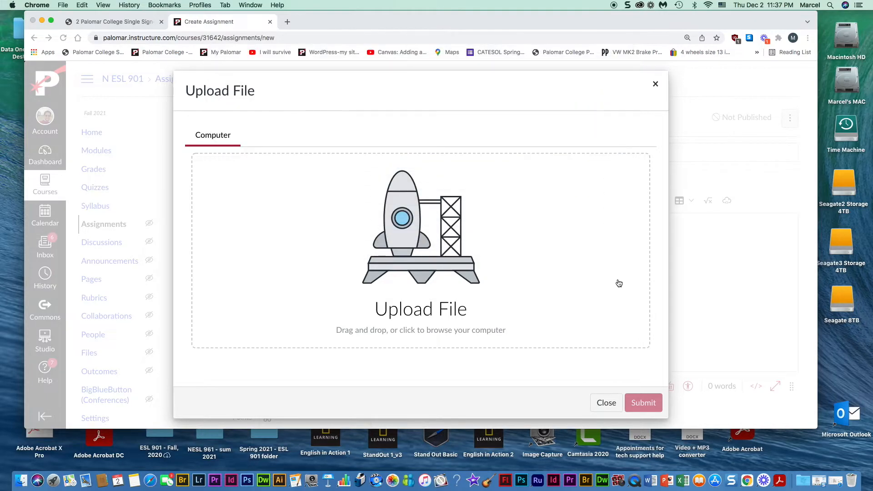
pyautogui.click(641, 406)
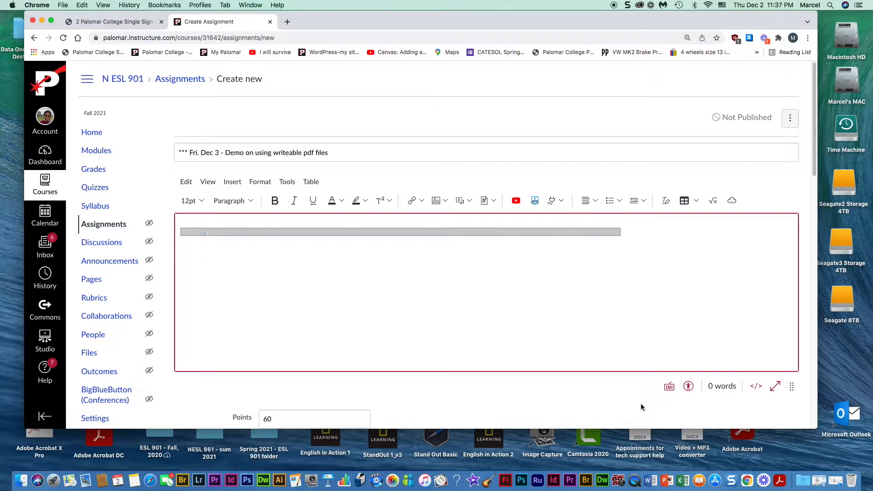
# - Keep 0 points and no due date, then save and publish the writeable pdf demo assignment
pyautogui.scroll(-3, 432, 341)
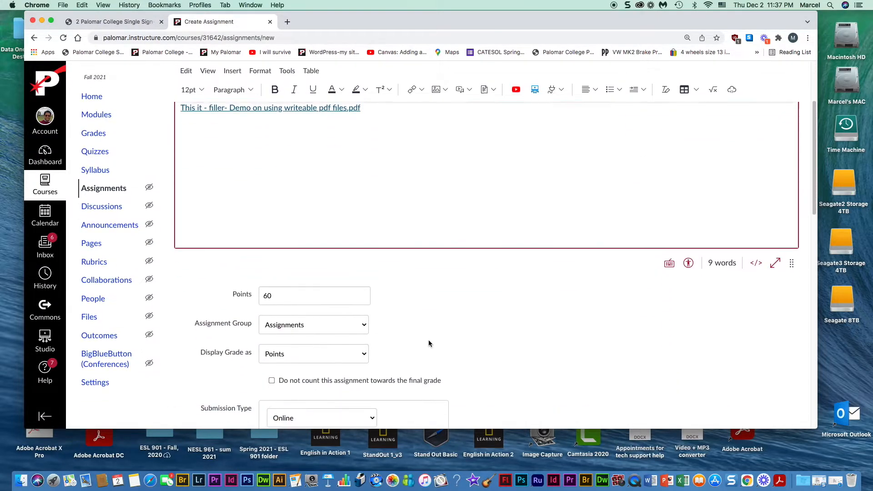
pyautogui.doubleClick(275, 298)
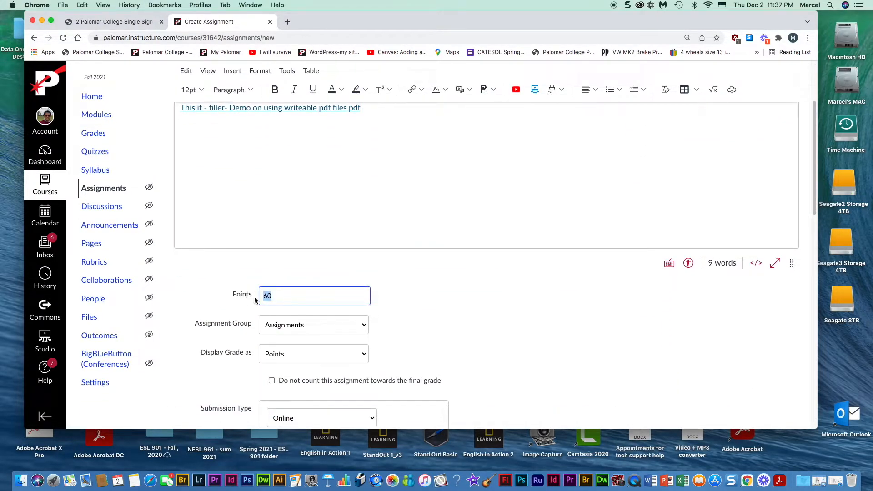
pyautogui.click(278, 301)
pyautogui.scroll(-7, 339, 313)
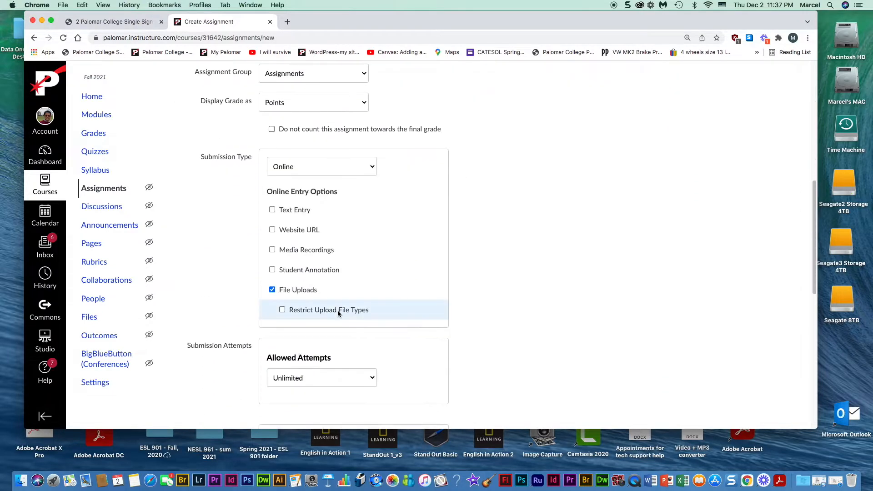
pyautogui.scroll(-10, 338, 314)
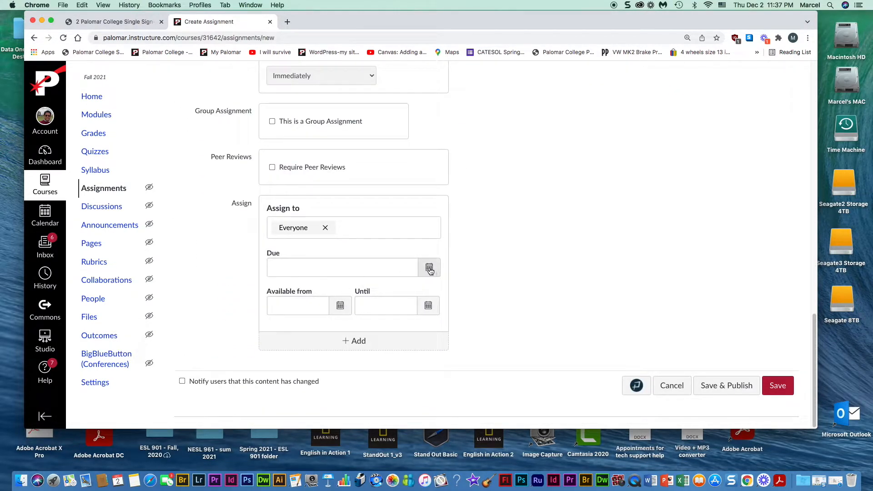
pyautogui.click(429, 269)
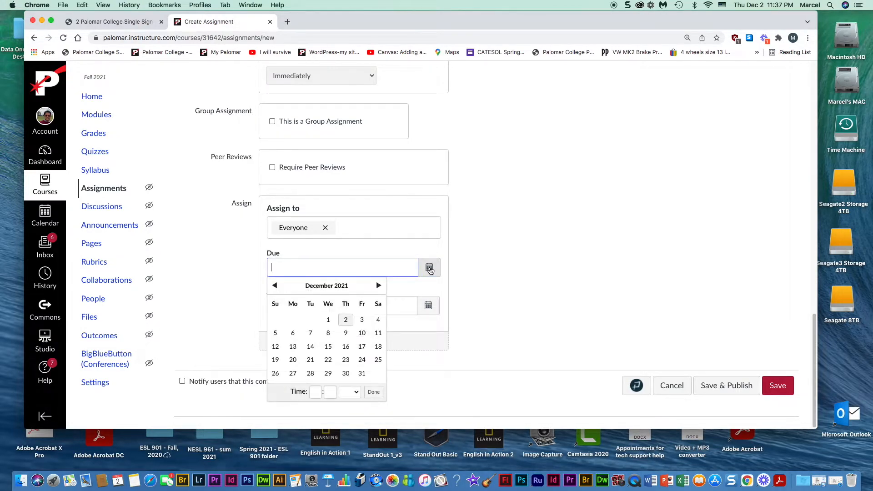
pyautogui.click(487, 313)
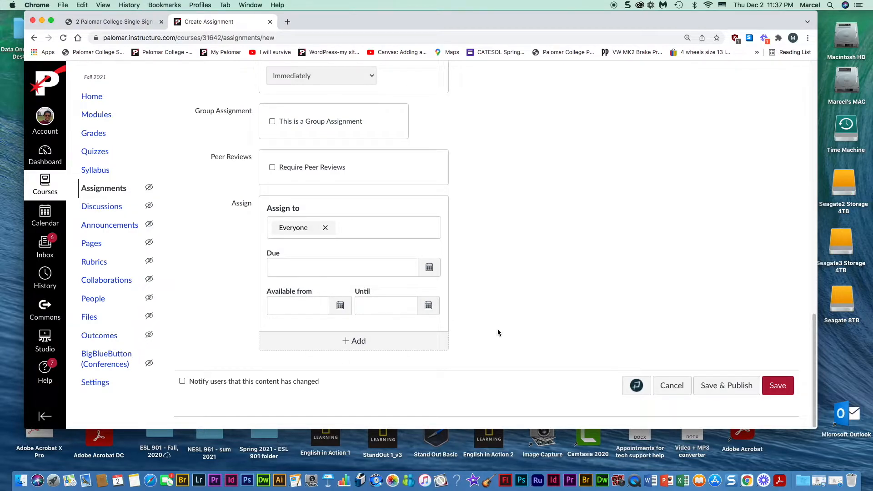
pyautogui.click(721, 390)
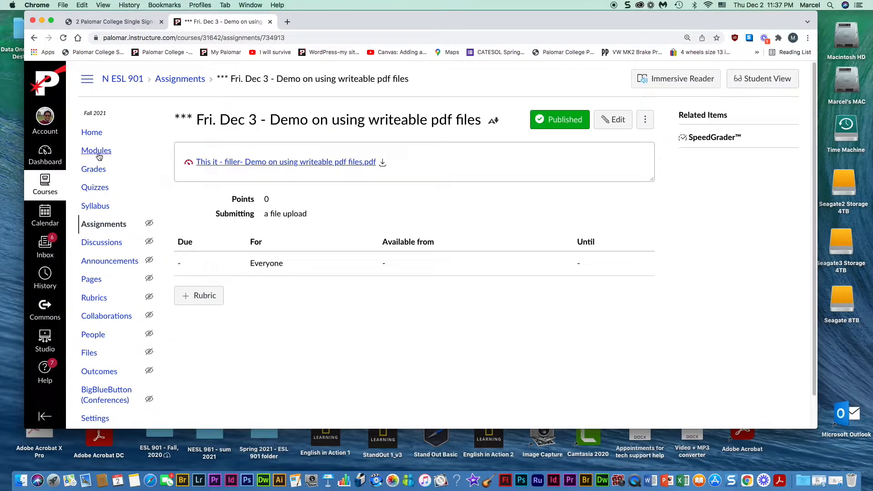
# - Add the Fri. Dec 3 writeable pdf demo assignment as a new item in the Week 14 module
pyautogui.click(97, 155)
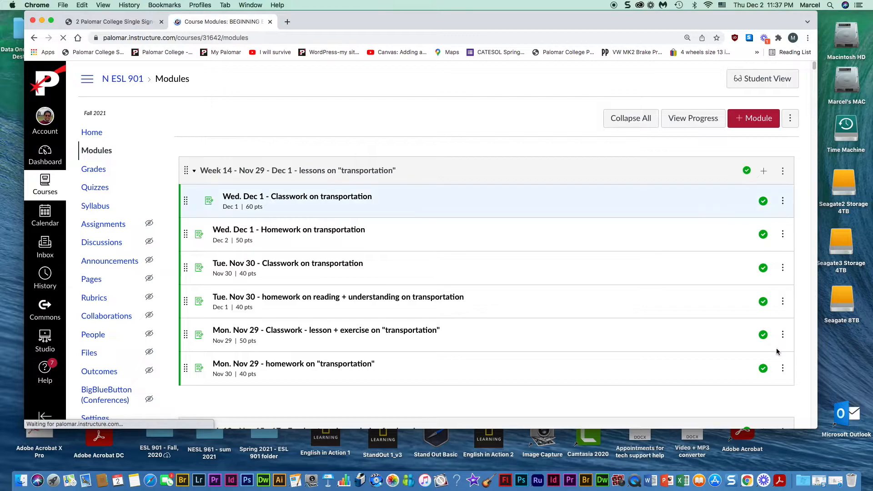
pyautogui.click(764, 172)
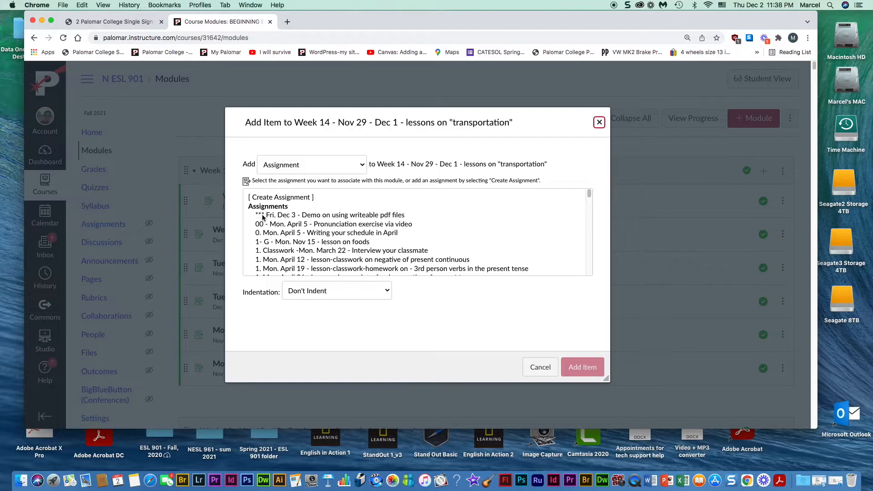
pyautogui.click(309, 217)
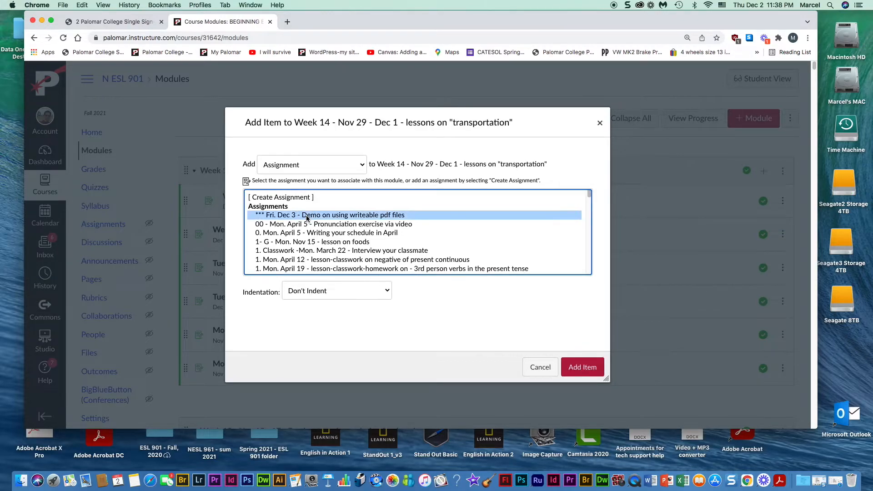
pyautogui.click(578, 368)
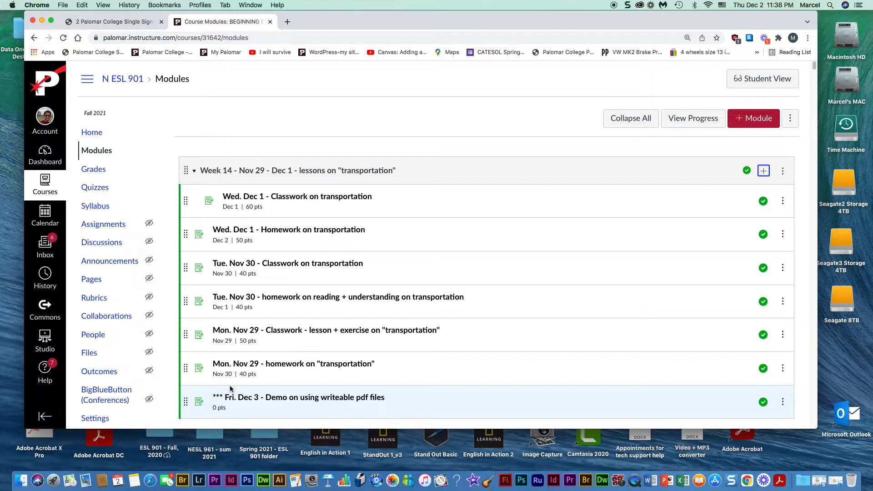
# - Move the Fri. Dec 3 item to the top of Week 14 and un-indent Wed. Dec 1 Classwork
pyautogui.click(185, 402)
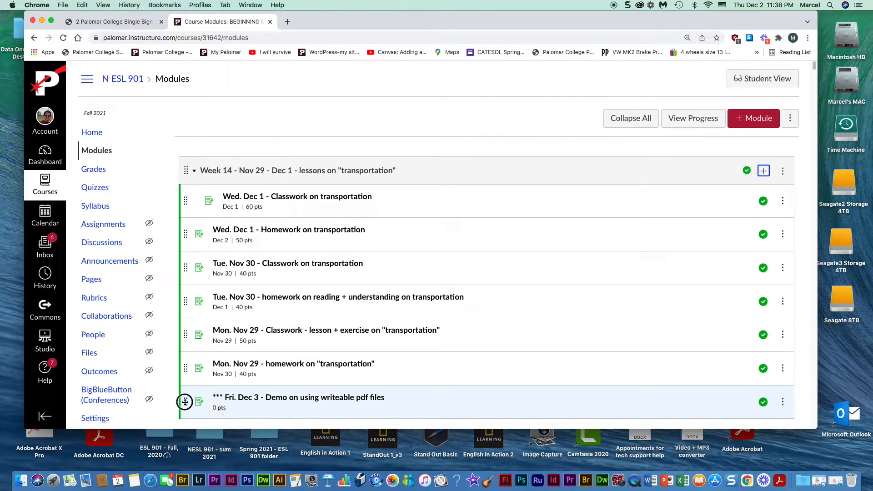
pyautogui.moveTo(185, 402); pyautogui.dragTo(184, 192)
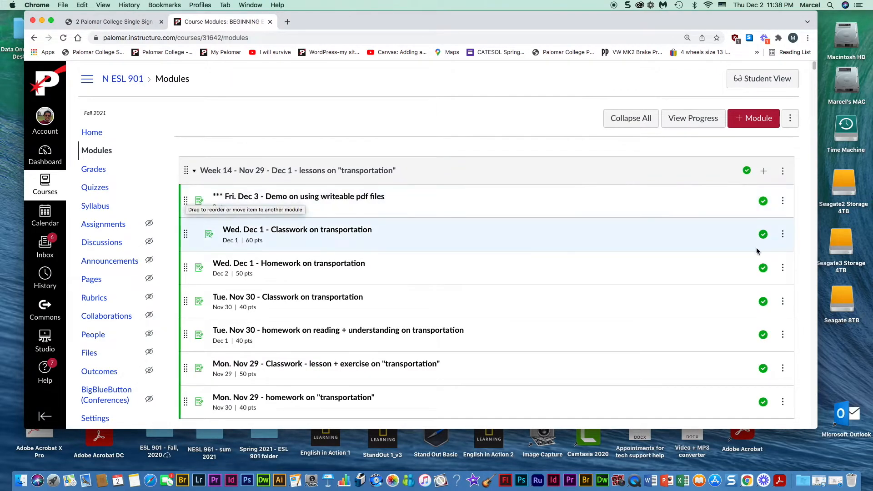
pyautogui.click(783, 234)
pyautogui.click(758, 263)
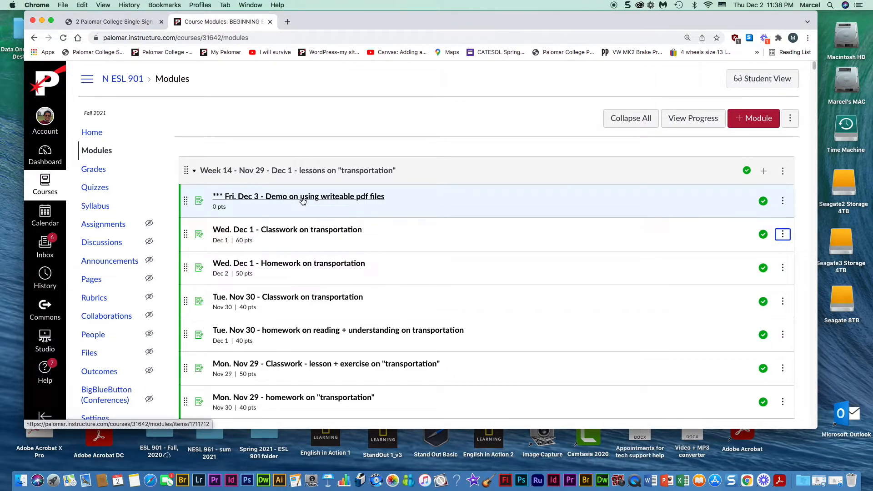
# - Indent the Fri. Dec 3 demo item and open its assignment page
pyautogui.click(783, 202)
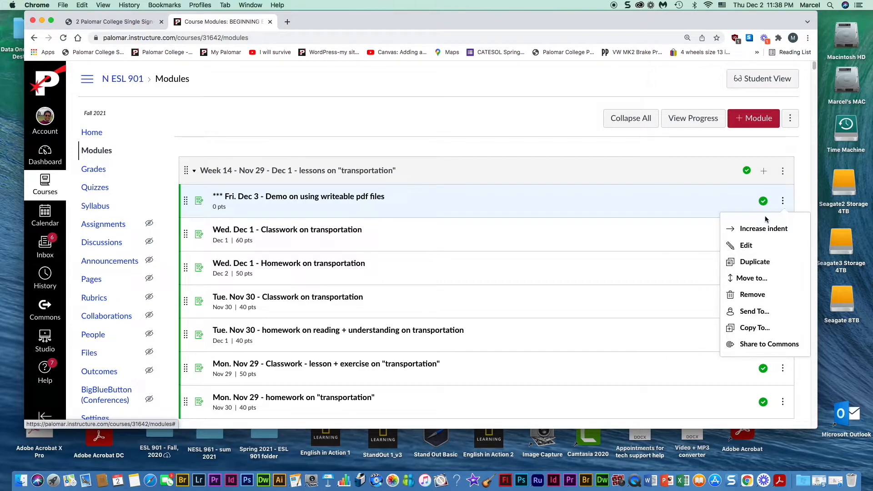
pyautogui.click(751, 232)
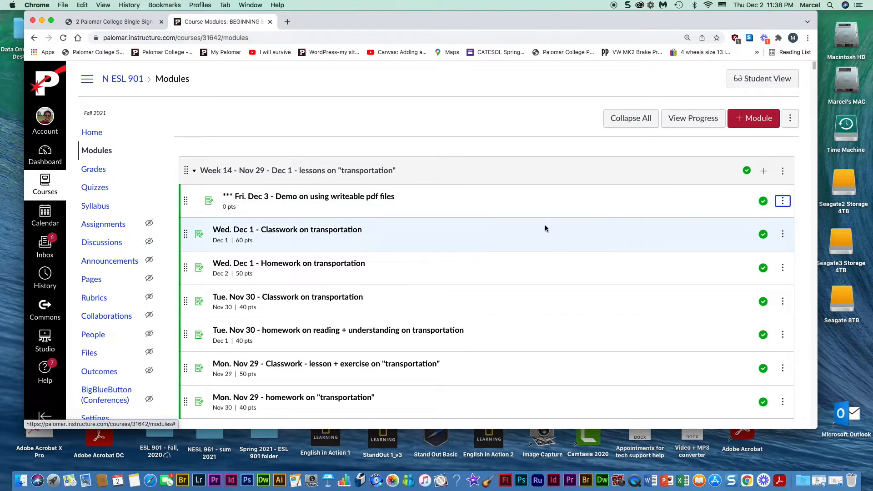
pyautogui.click(414, 202)
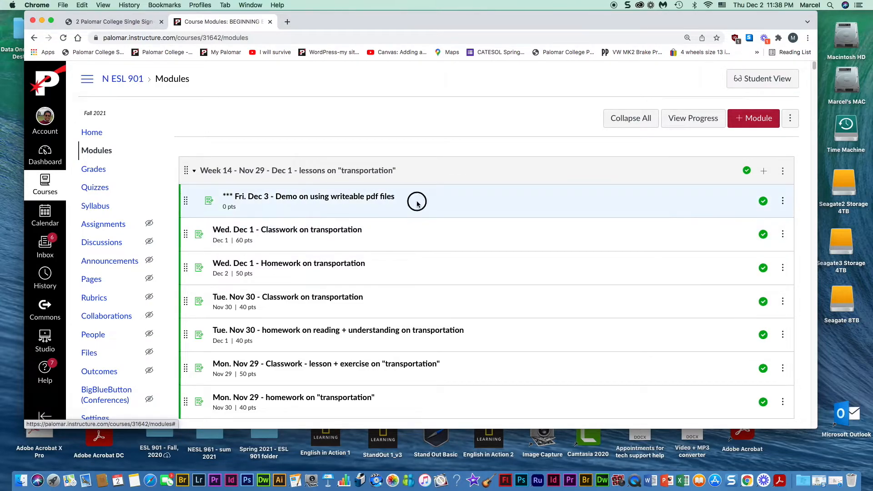
pyautogui.click(361, 199)
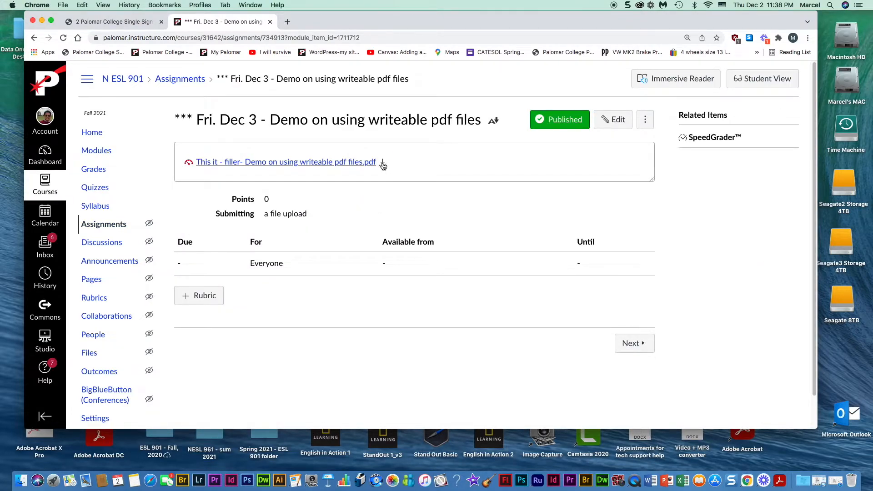
# - Download the attached filler PDF from the assignment and open it from Chrome's download bar
pyautogui.click(383, 164)
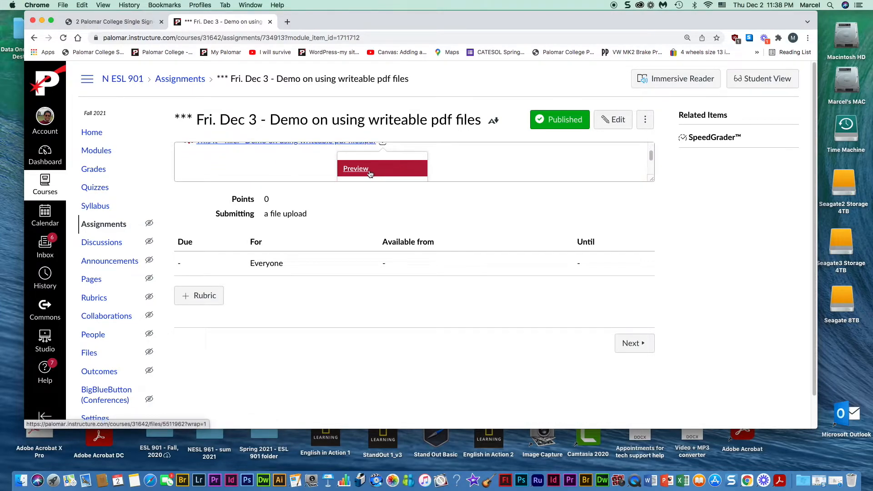
pyautogui.click(368, 167)
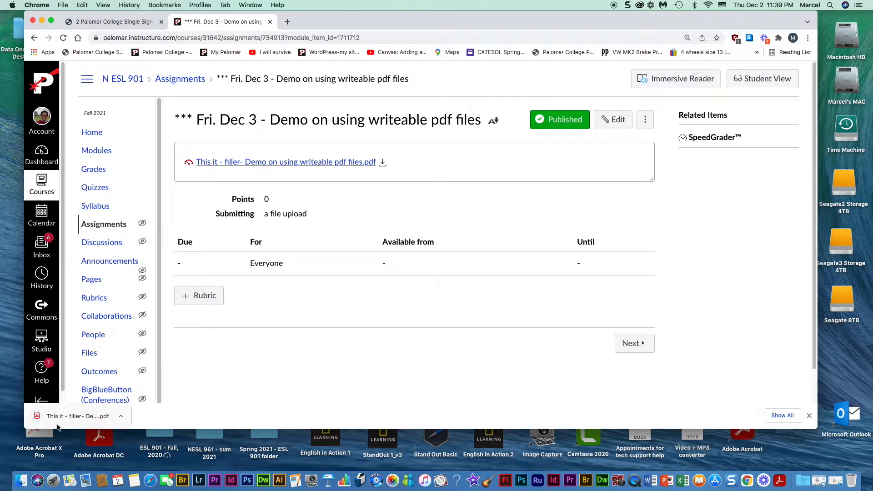
pyautogui.click(87, 418)
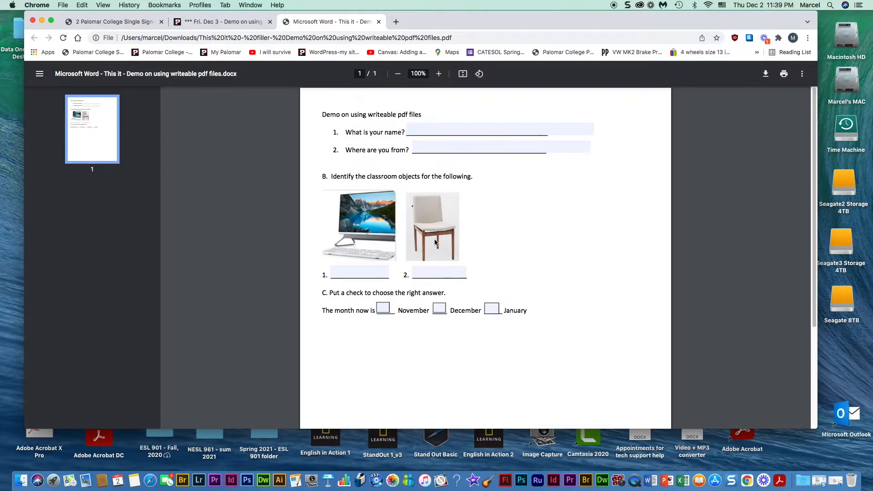
# - Fill in the student's name and hometown answers on the worksheet
pyautogui.click(416, 131)
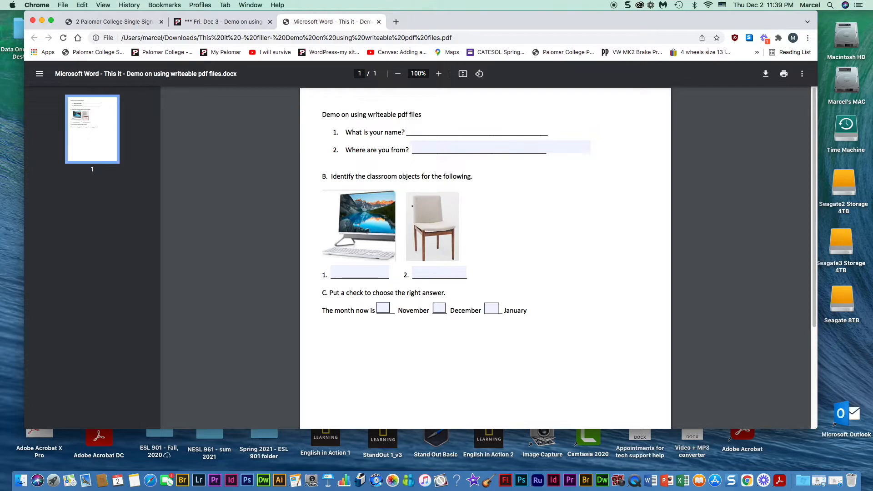
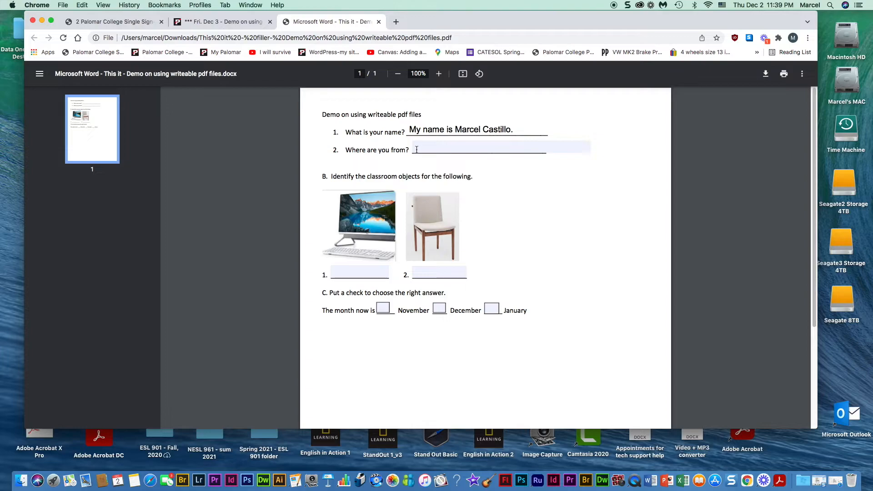
pyautogui.click(417, 149)
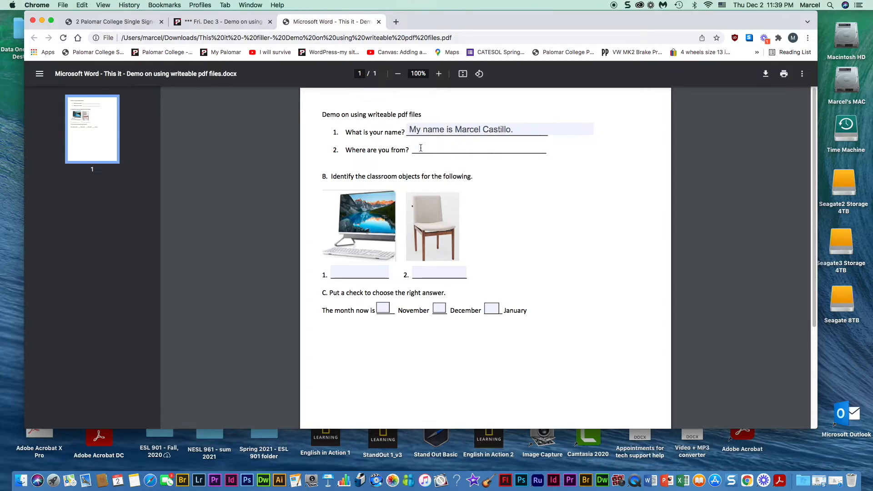
pyautogui.write('I am from the Philippines.')
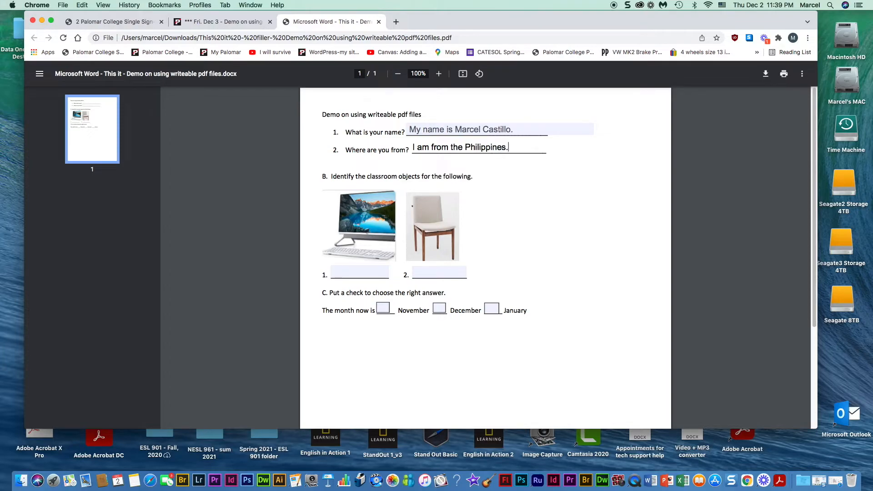
# - Answer 'a computer' and 'a chair' under the pictures and check the December box
pyautogui.click(342, 272)
pyautogui.write('a computer')
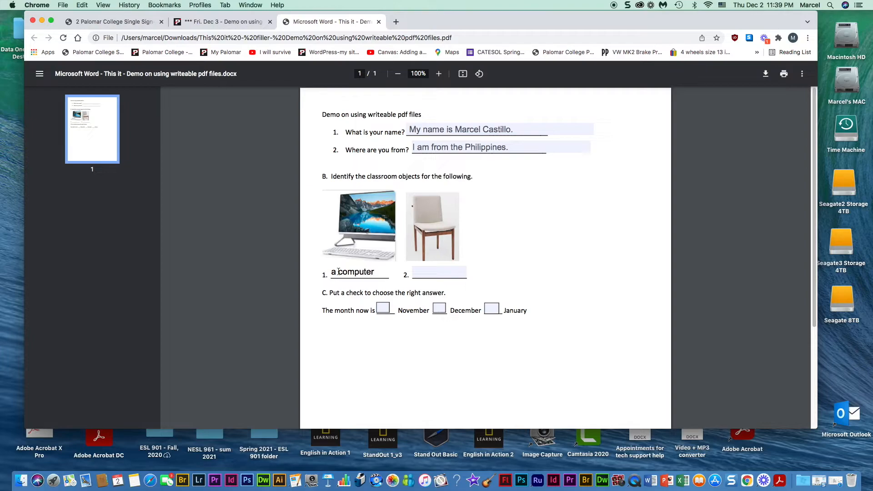
pyautogui.click(423, 276)
pyautogui.write('a chair')
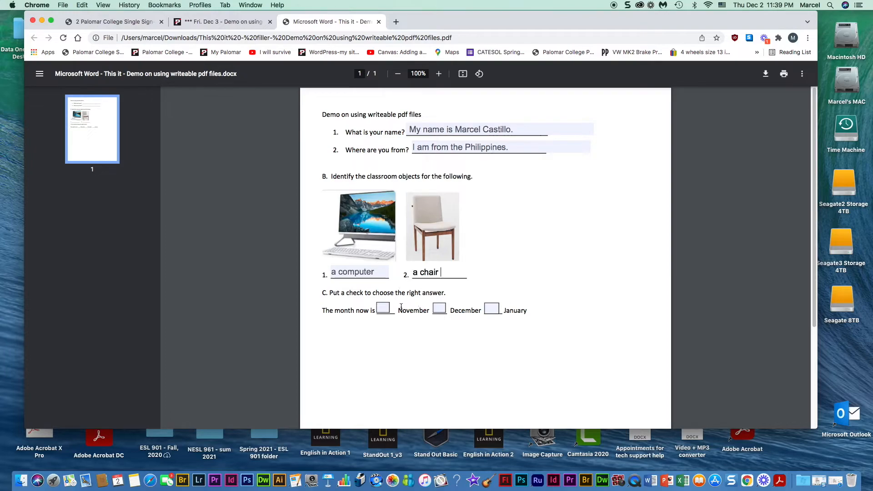
pyautogui.click(440, 310)
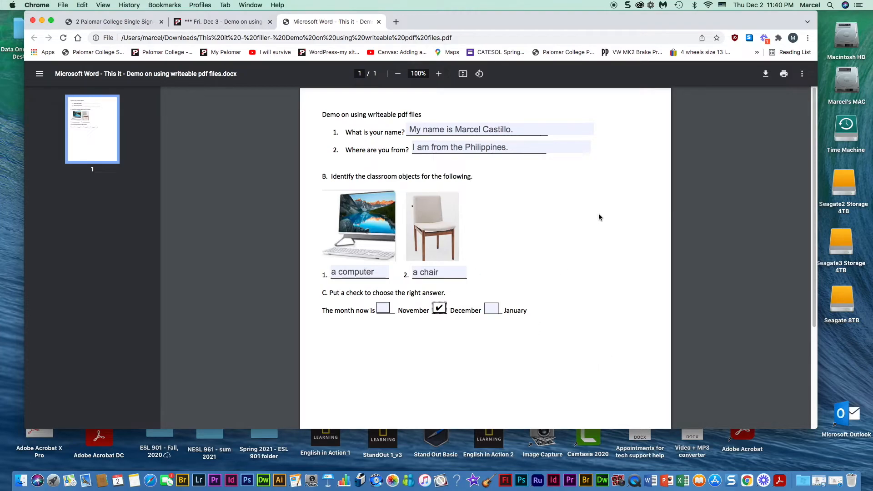
pyautogui.click(766, 76)
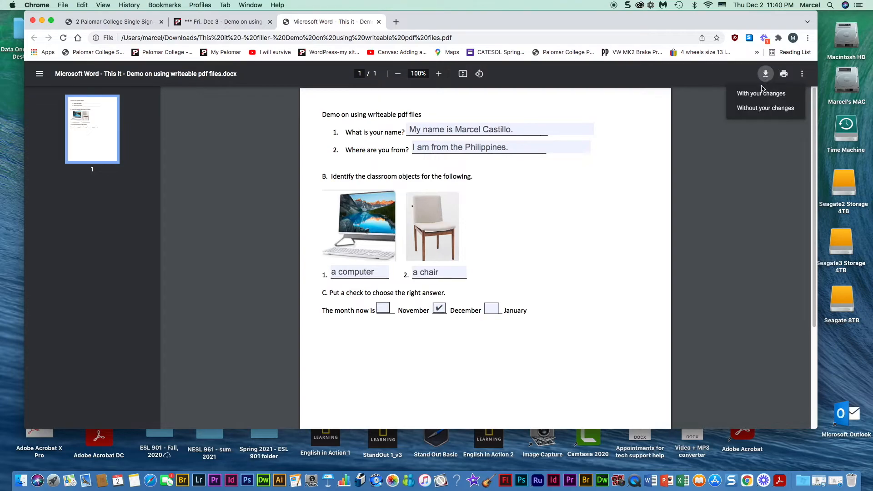
# - Save the form with changes to the Desktop, renamed to start with the student's name and 'exp-'
pyautogui.click(760, 94)
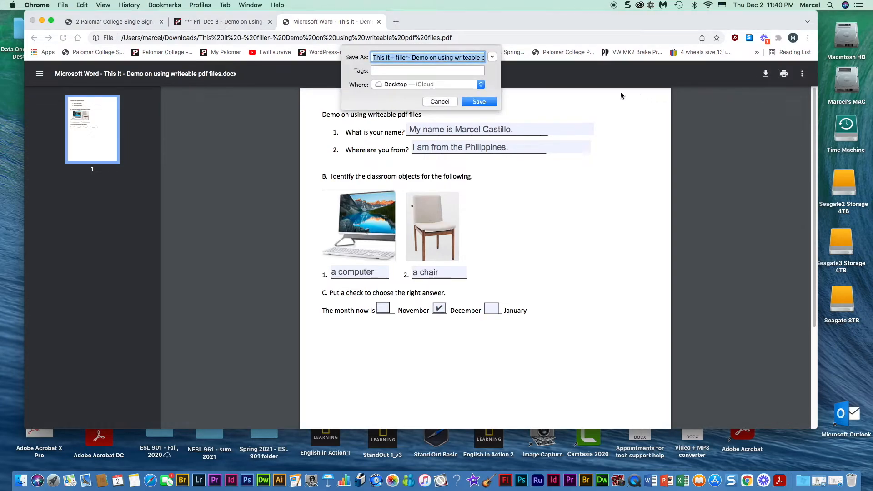
pyautogui.click(410, 57)
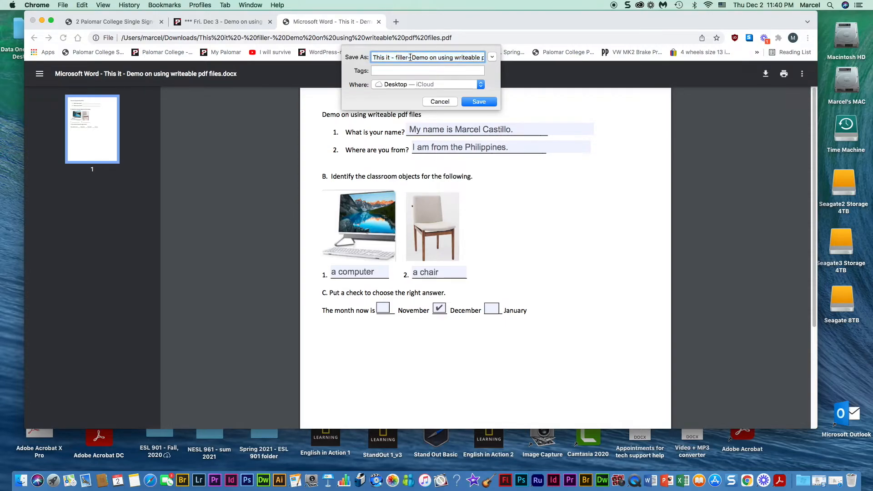
pyautogui.press('BackSpace')
pyautogui.press('BackSpace')
pyautogui.press('BackSpace')
pyautogui.press('BackSpace')
pyautogui.press('BackSpace')
pyautogui.press('BackSpace')
pyautogui.press('BackSpace')
pyautogui.press('BackSpace')
pyautogui.press('BackSpace')
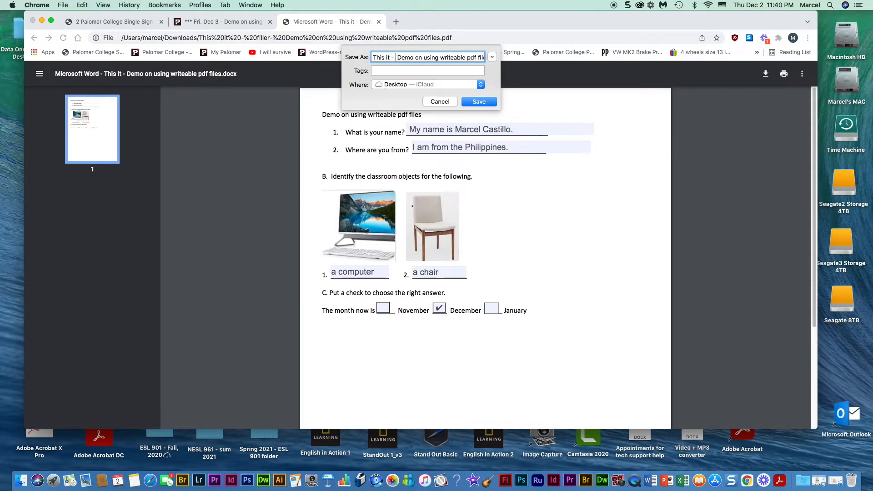
pyautogui.press('BackSpace')
pyautogui.press('BackSpace')
pyautogui.press('BackSpace')
pyautogui.press('BackSpace')
pyautogui.press('BackSpace')
pyautogui.press('BackSpace')
pyautogui.press('BackSpace')
pyautogui.press('BackSpace')
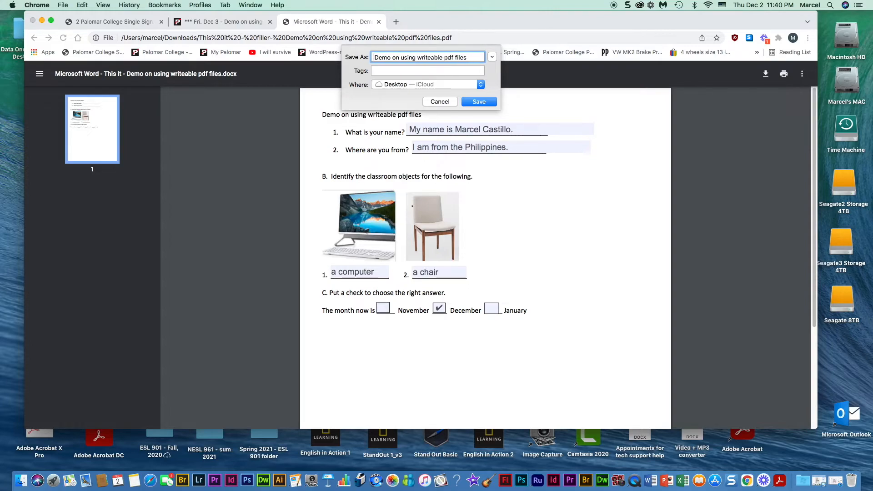
pyautogui.write('Marcel ')
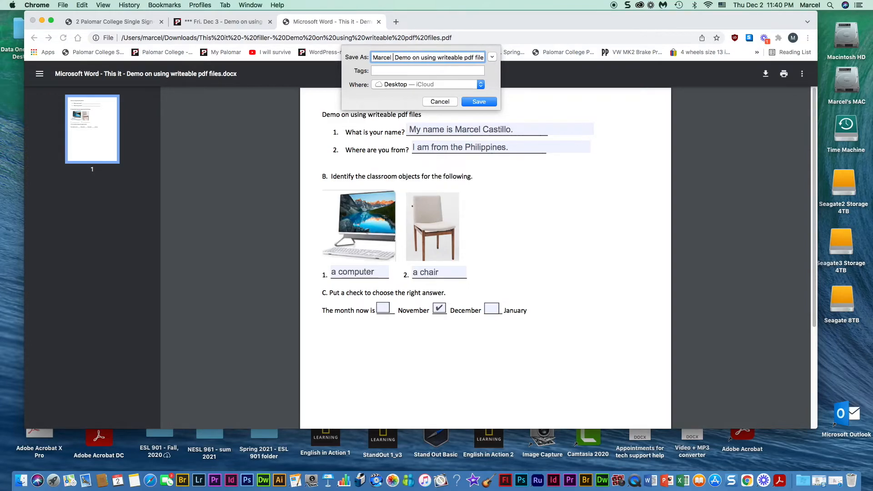
pyautogui.write('C - exp-')
pyautogui.click(477, 102)
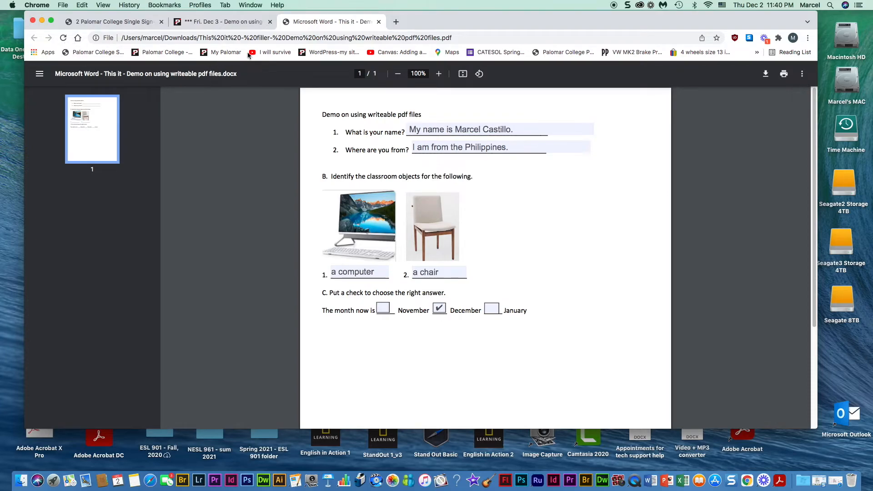
# - Enter Student View from the course Modules page and open the Fri. Dec 3 writeable pdf demo assignment
pyautogui.click(222, 21)
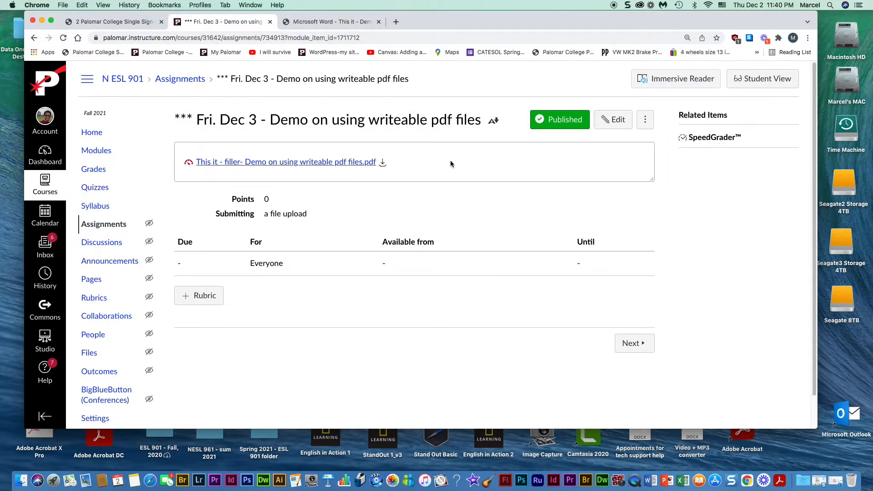
pyautogui.click(102, 154)
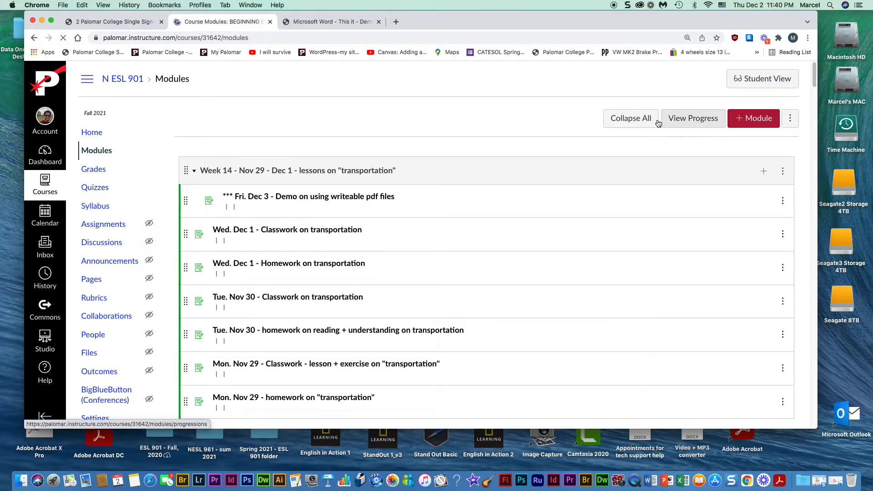
pyautogui.click(756, 80)
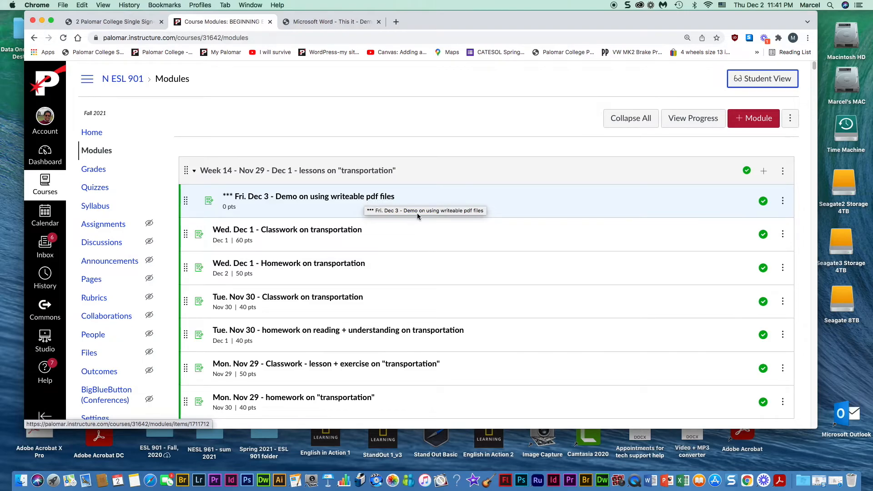
pyautogui.scroll(-3, 418, 218)
pyautogui.scroll(3, 418, 217)
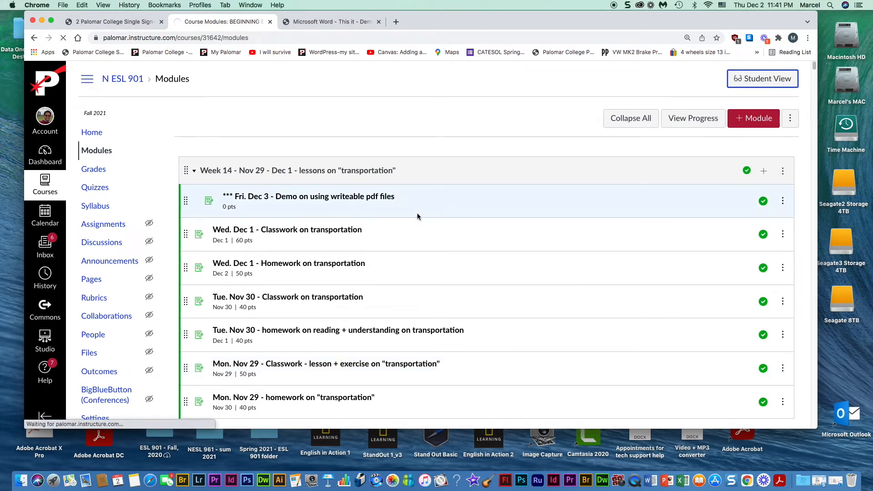
pyautogui.scroll(-2, 417, 214)
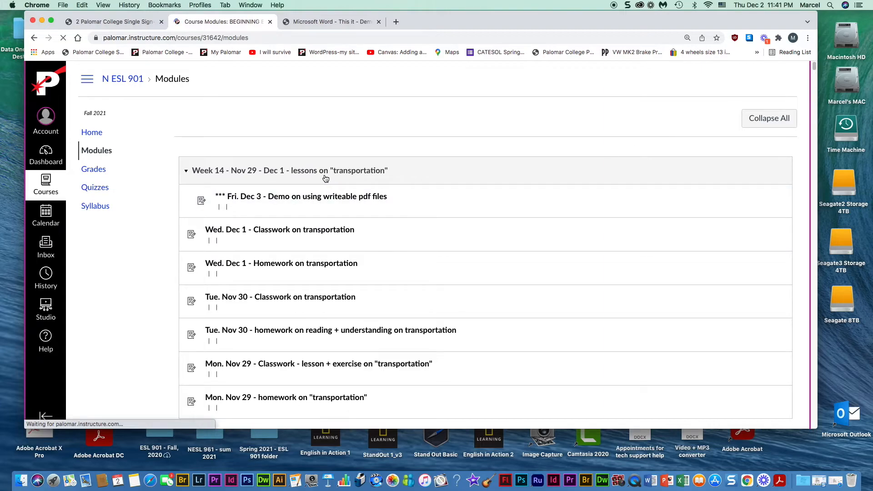
pyautogui.click(312, 198)
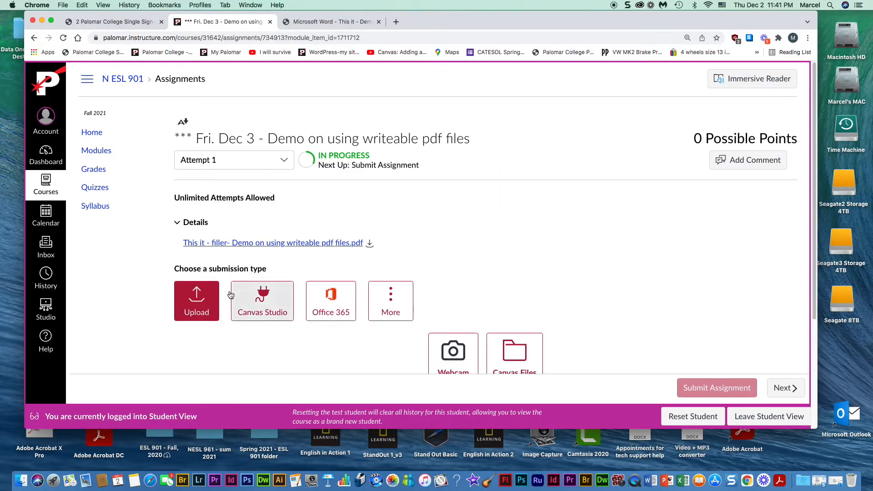
# - Upload the saved, renamed filled-in PDF as a file submission and submit the assignment
pyautogui.click(196, 298)
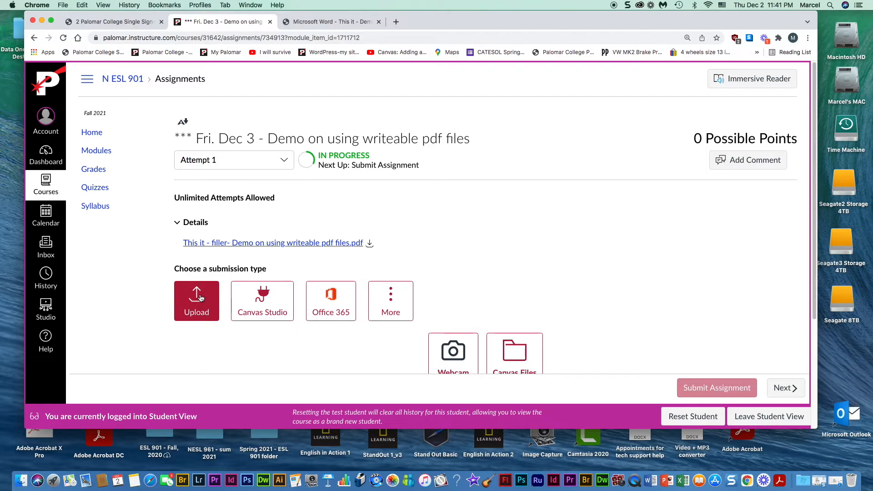
pyautogui.scroll(-1, 201, 298)
pyautogui.scroll(-1, 203, 279)
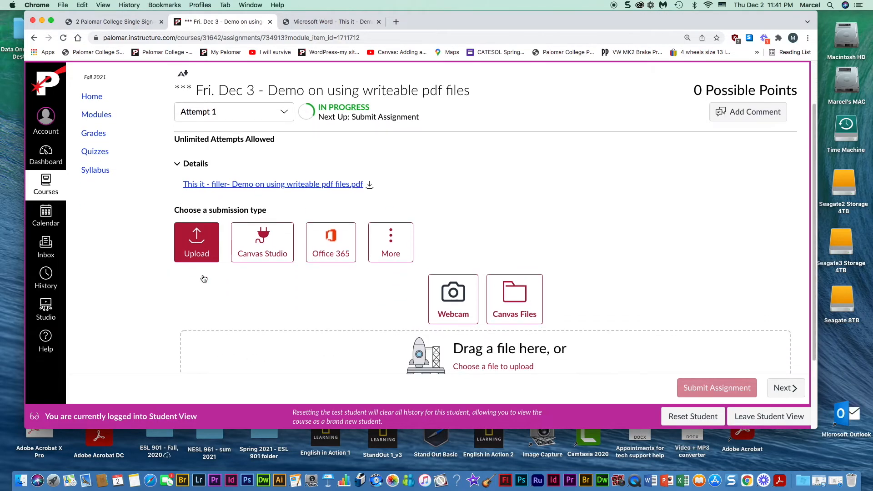
pyautogui.scroll(-1, 203, 278)
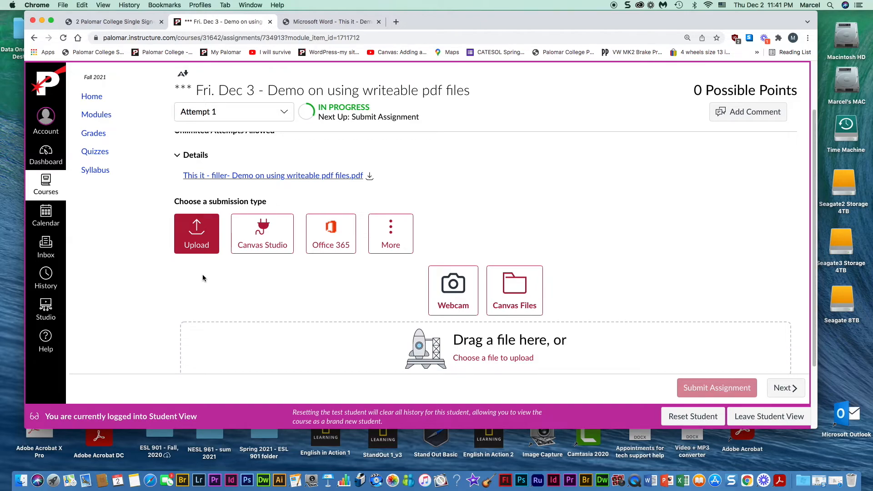
pyautogui.click(494, 359)
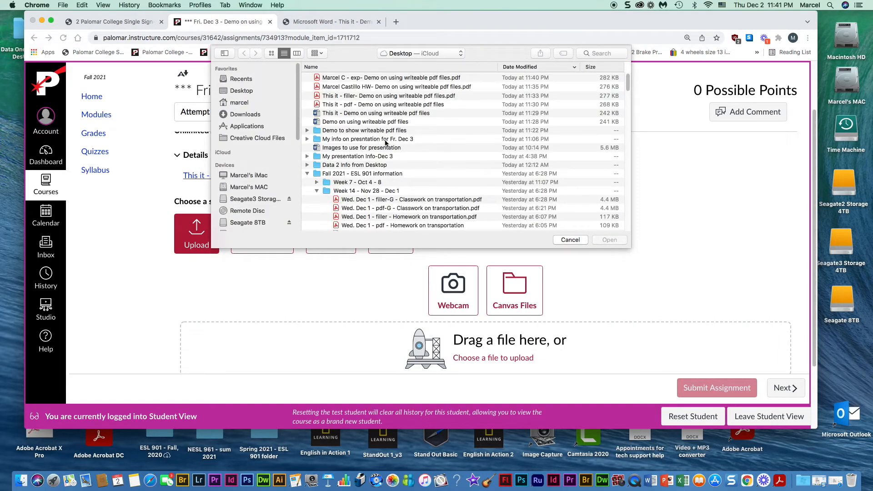
pyautogui.click(343, 78)
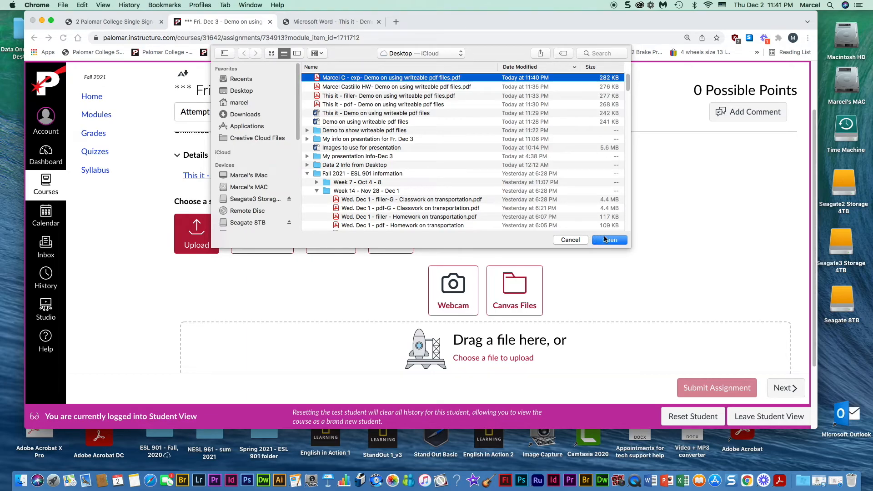
pyautogui.click(606, 239)
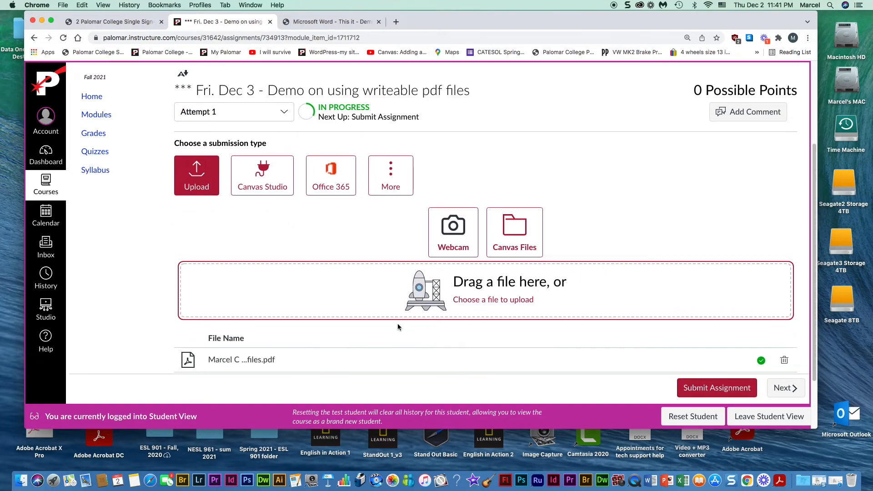
pyautogui.click(726, 390)
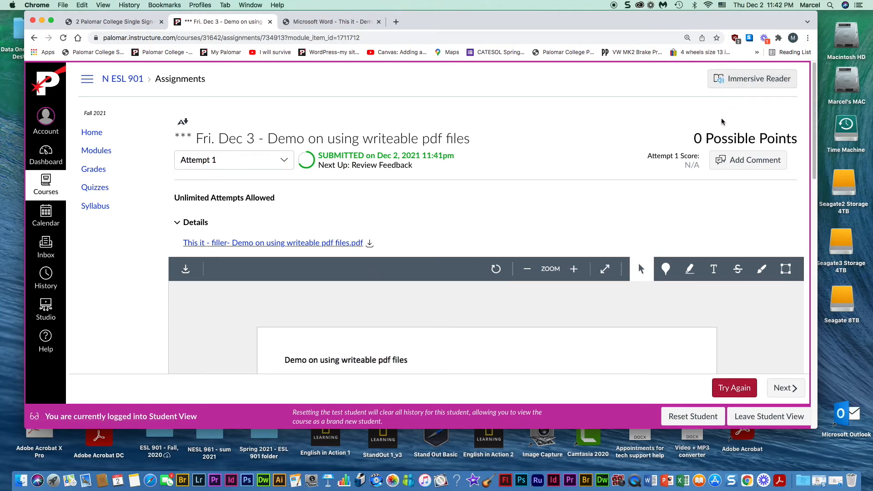
# - Leave Student View, open the Fri. Dec 3 assignment from Modules, and launch SpeedGrader
pyautogui.click(762, 419)
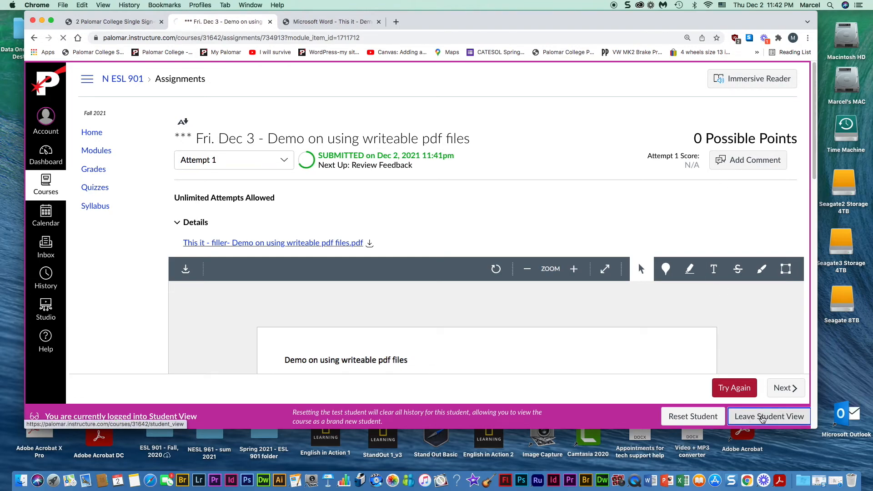
pyautogui.click(96, 151)
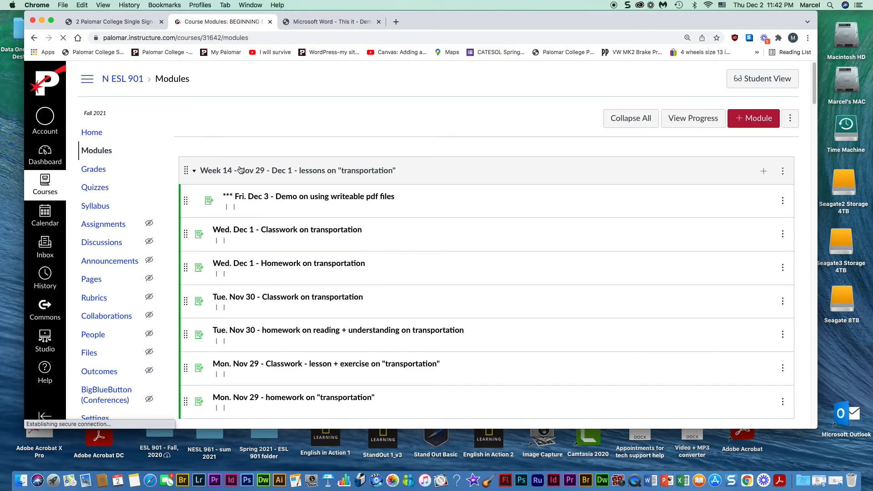
pyautogui.click(349, 197)
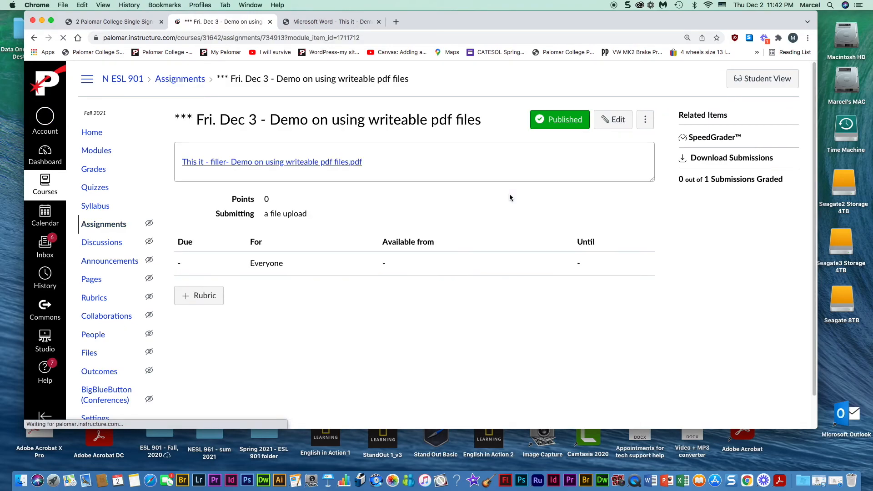
pyautogui.click(723, 143)
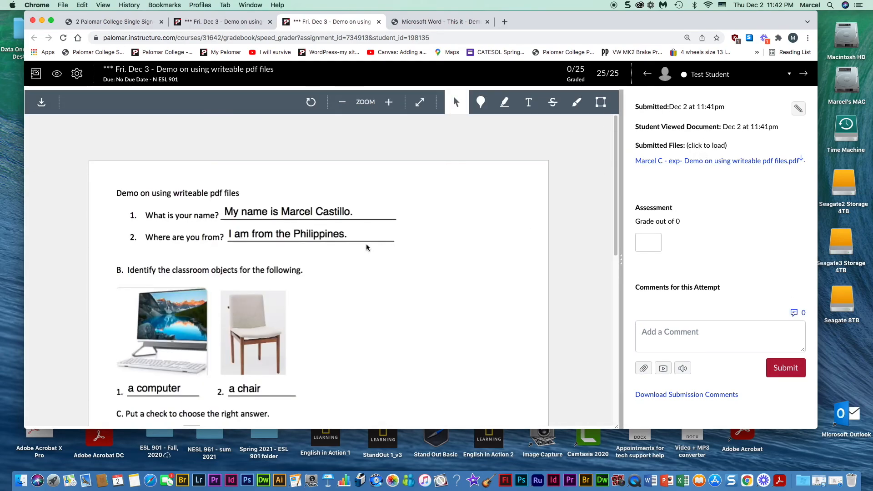
# - Scroll through the submitted worksheet in SpeedGrader to check the answers and December box
pyautogui.scroll(-3, 366, 248)
pyautogui.scroll(1, 366, 247)
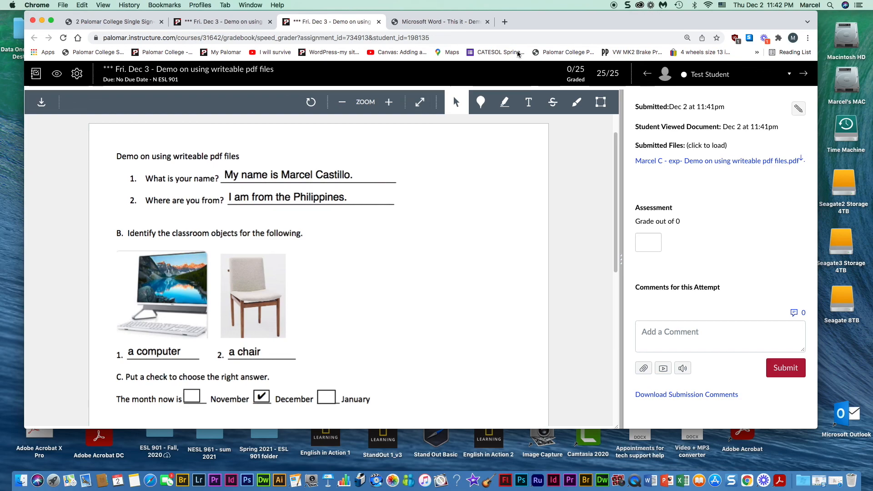
pyautogui.moveTo(530, 23); pyautogui.dragTo(526, 23)
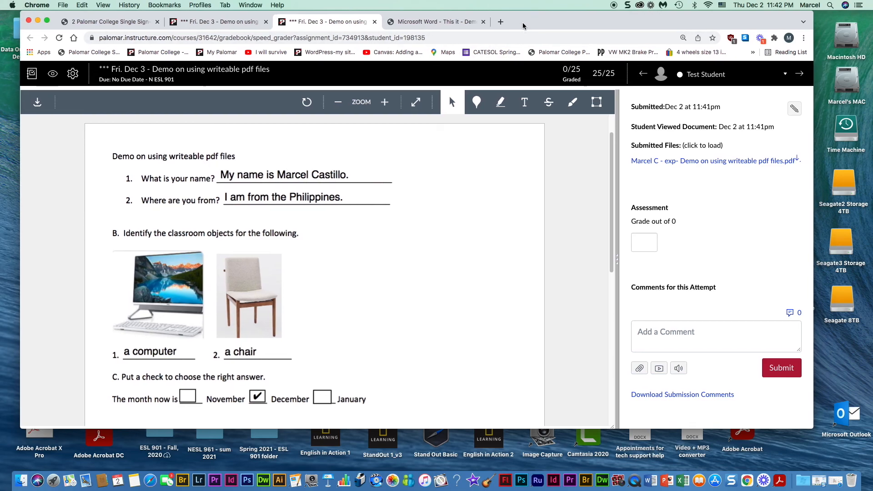